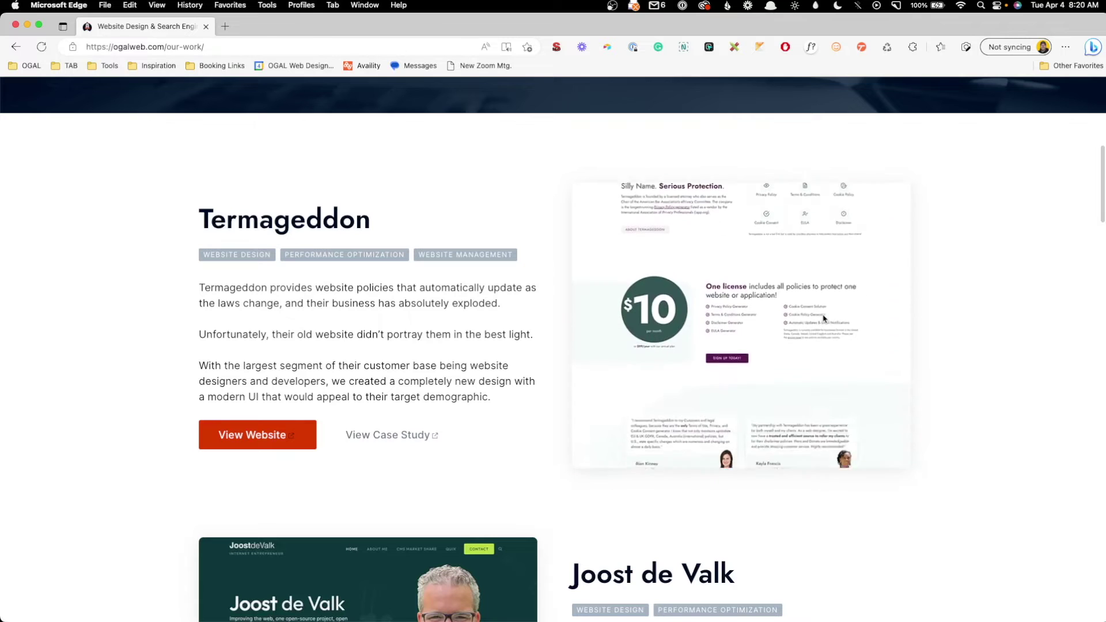
- Scroll down the ogalweb.com Our Work page to preview the hover-scrolling project screenshots
{"action": "scroll", "coordinate": [451, 388], "scroll_direction": "down", "scroll_amount": 7}
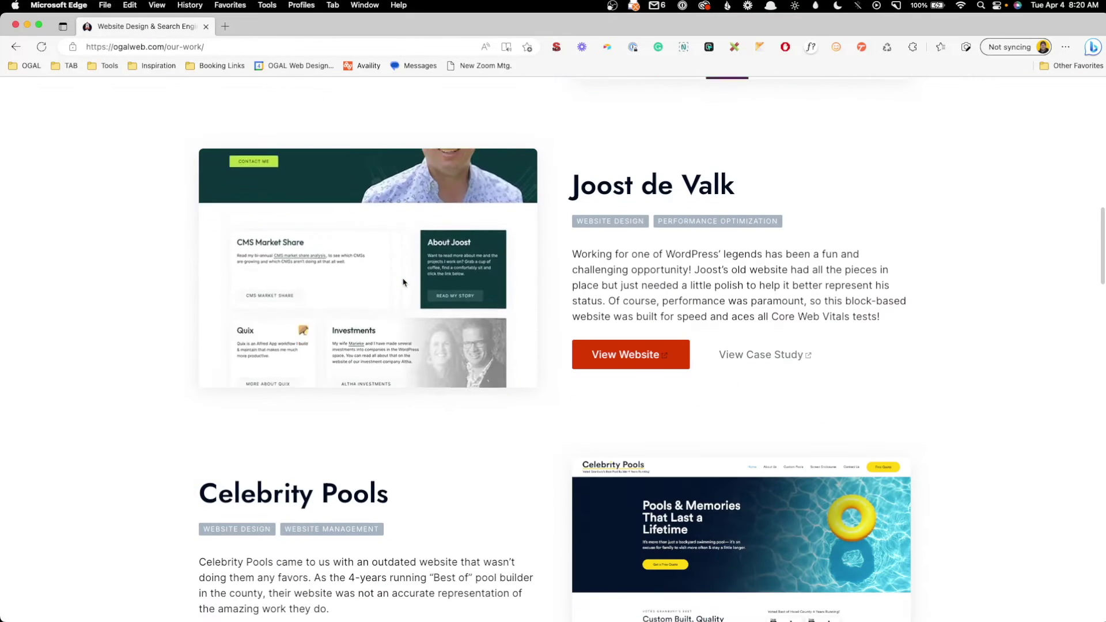
{"action": "scroll", "coordinate": [404, 282], "scroll_direction": "down", "scroll_amount": 3}
{"action": "scroll", "coordinate": [650, 472], "scroll_direction": "down", "scroll_amount": 1}
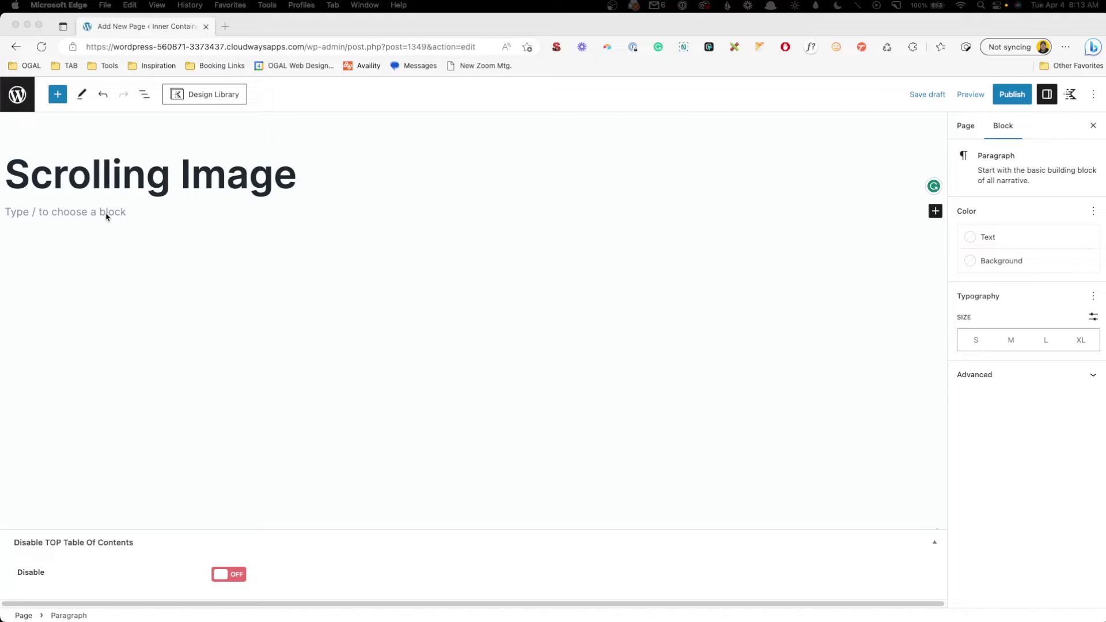
- Insert a GenerateBlocks Container block into the empty page body using the / inserter
{"action": "left_click", "coordinate": [106, 217]}
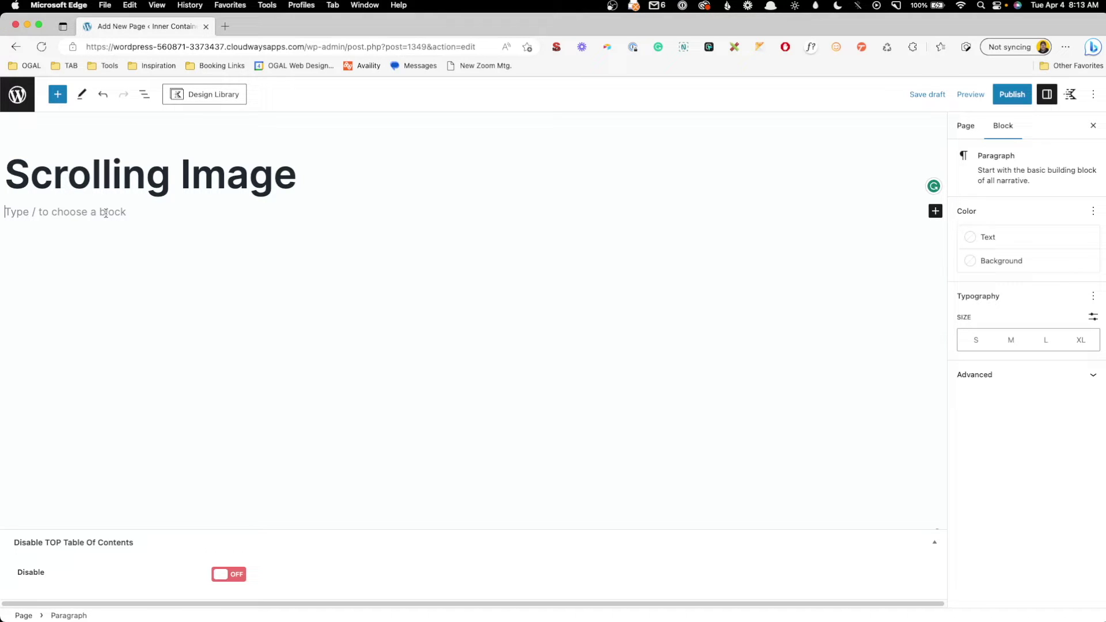
{"action": "type", "text": "/"}
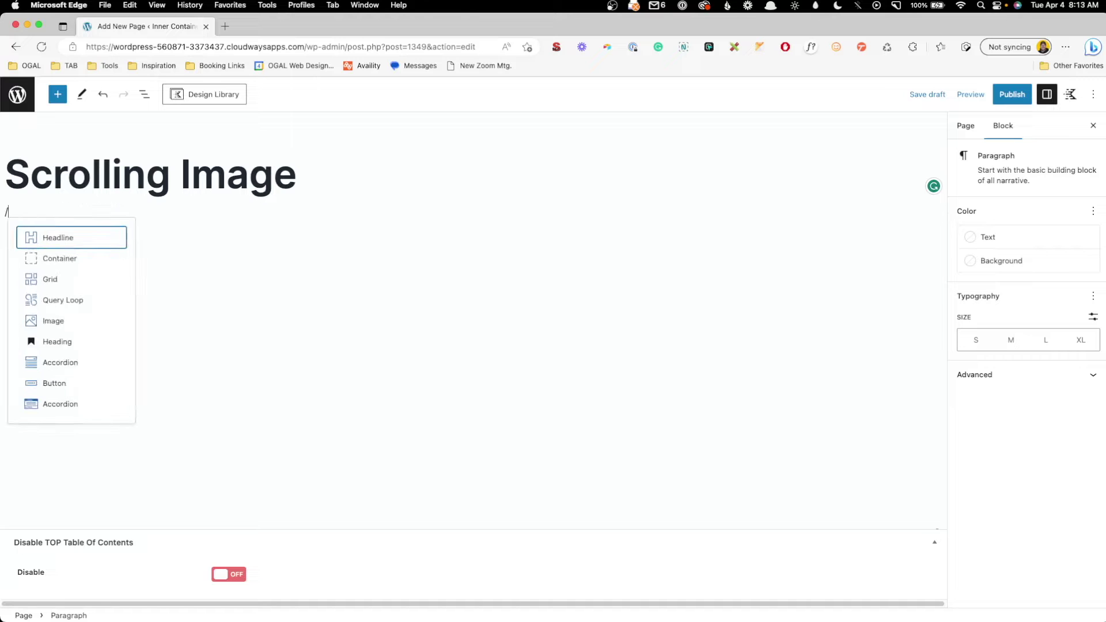
{"action": "left_click", "coordinate": [59, 264]}
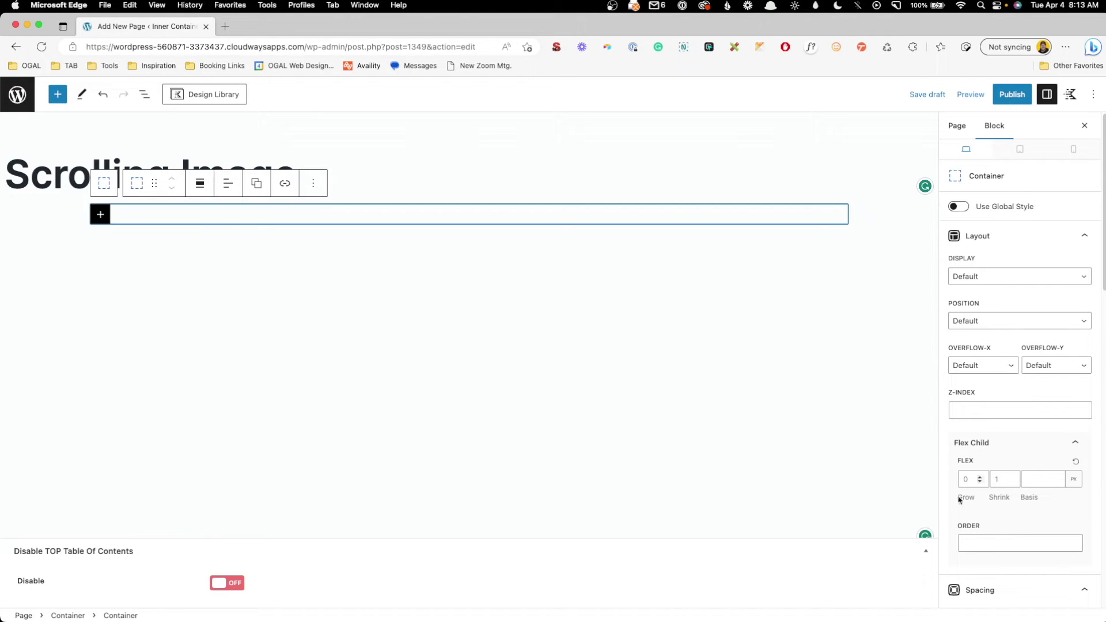
{"action": "scroll", "coordinate": [960, 499], "scroll_direction": "down", "scroll_amount": 3}
- Set the container's padding to 80 top, 24 right, 80 bottom, 24 left
{"action": "left_click", "coordinate": [964, 527]}
{"action": "type", "text": "80"}
{"action": "key", "text": "Tab"}
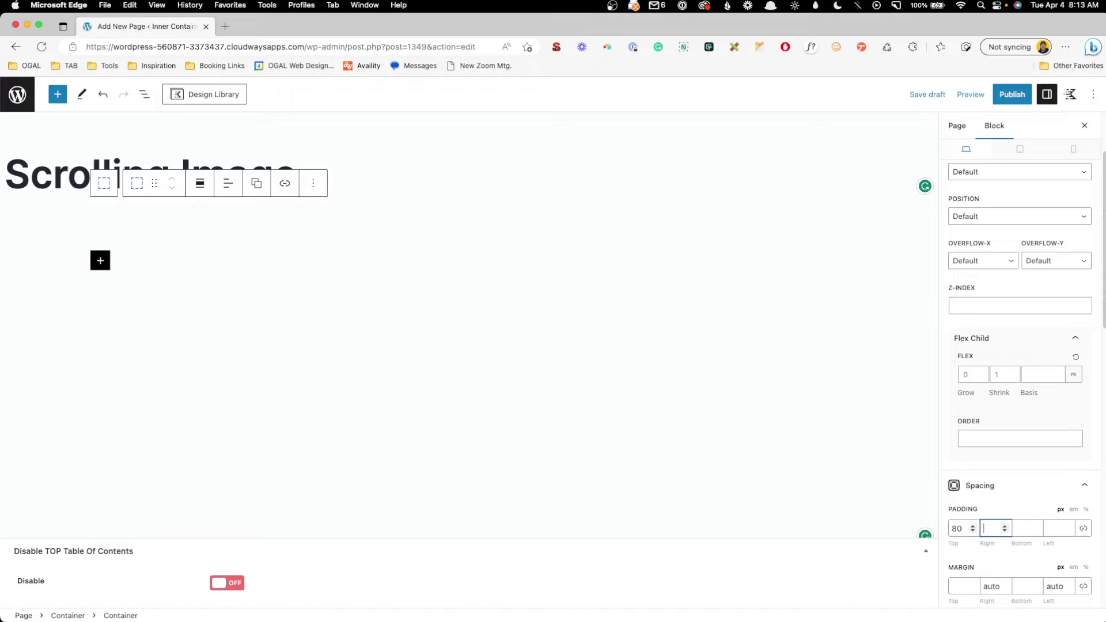
{"action": "type", "text": "24"}
{"action": "key", "text": "Tab"}
{"action": "type", "text": "80"}
{"action": "key", "text": "Tab"}
{"action": "type", "text": "24"}
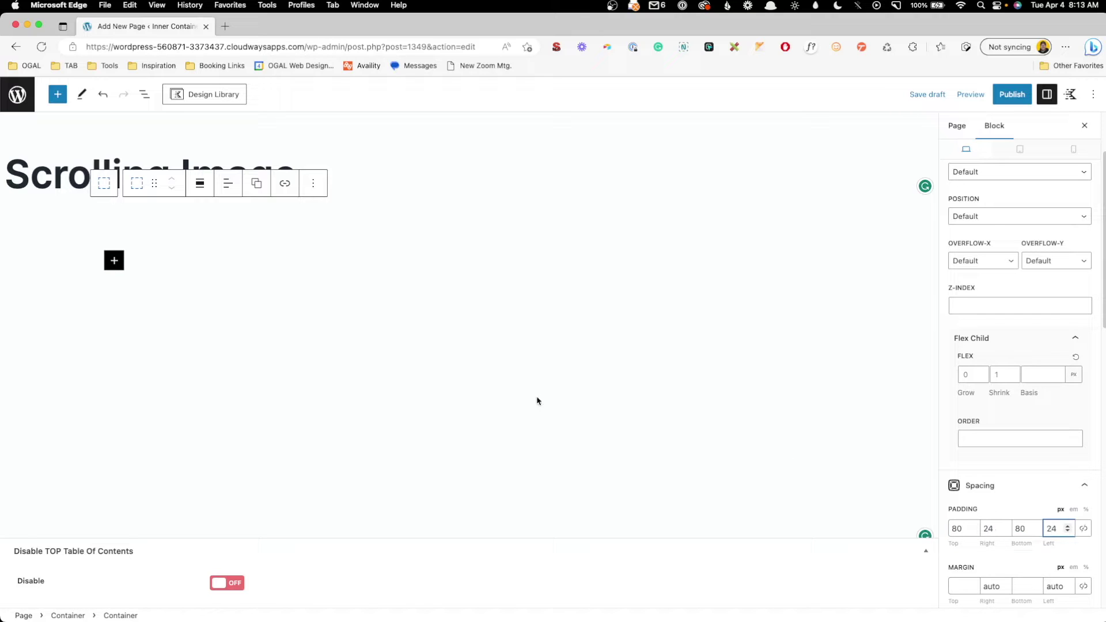
{"action": "left_click", "coordinate": [114, 260]}
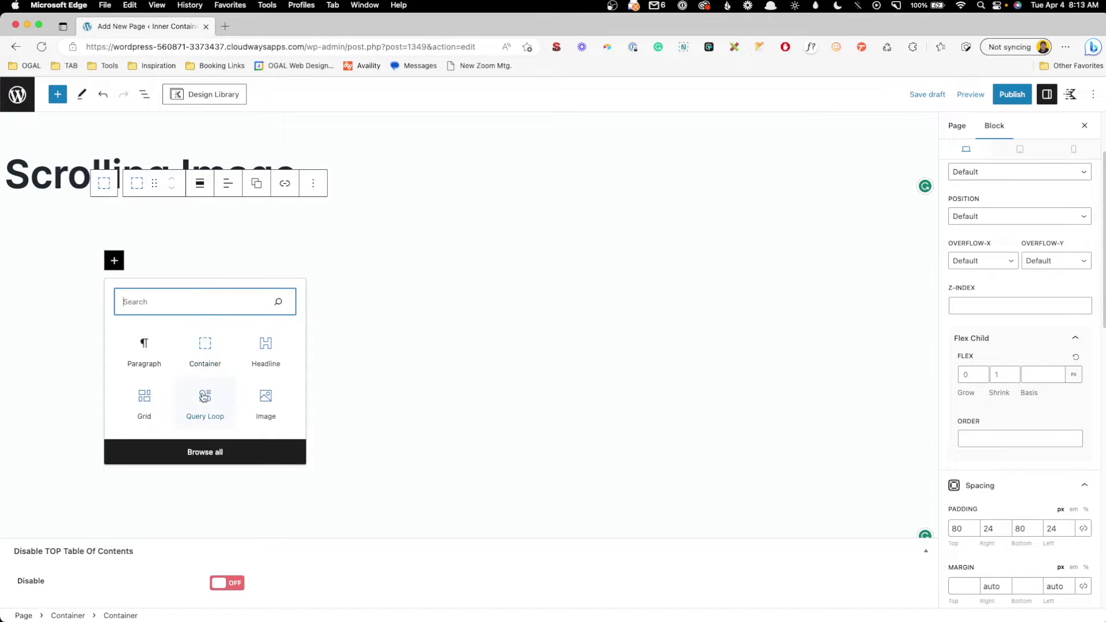
- Add a two-column Grid inside the container with an 80 px horizontal gap
{"action": "left_click", "coordinate": [166, 403]}
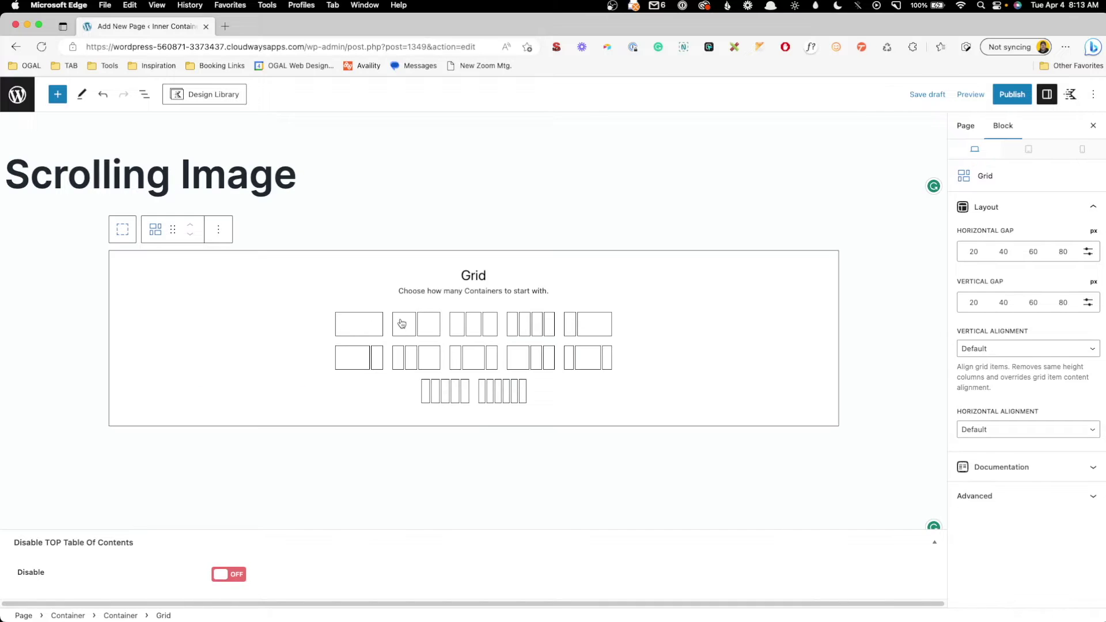
{"action": "left_click", "coordinate": [405, 321]}
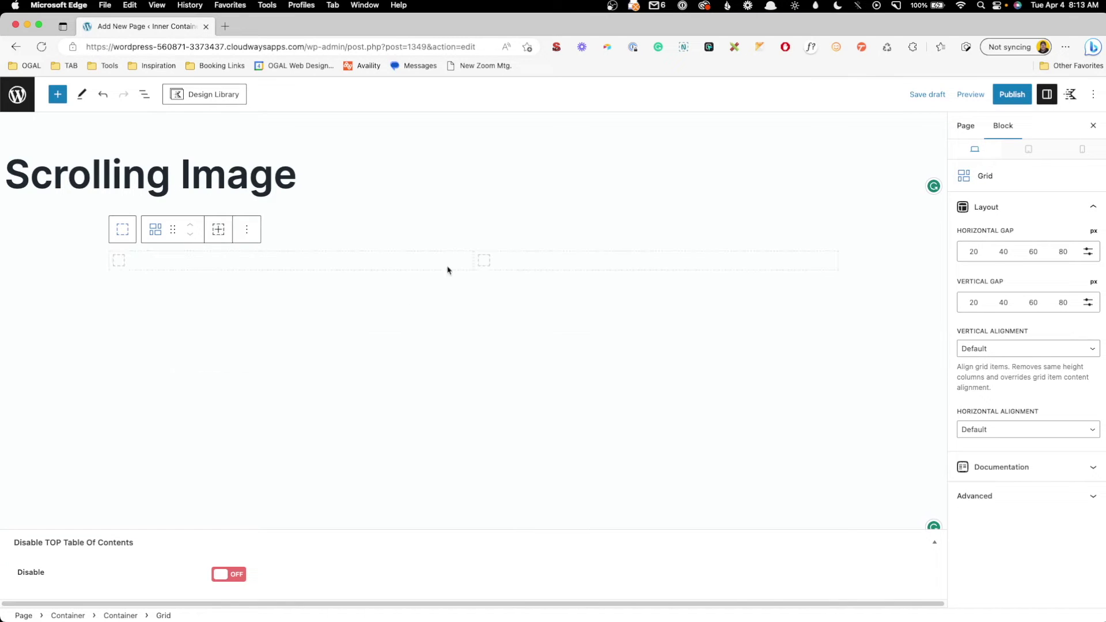
{"action": "left_click", "coordinate": [1051, 254]}
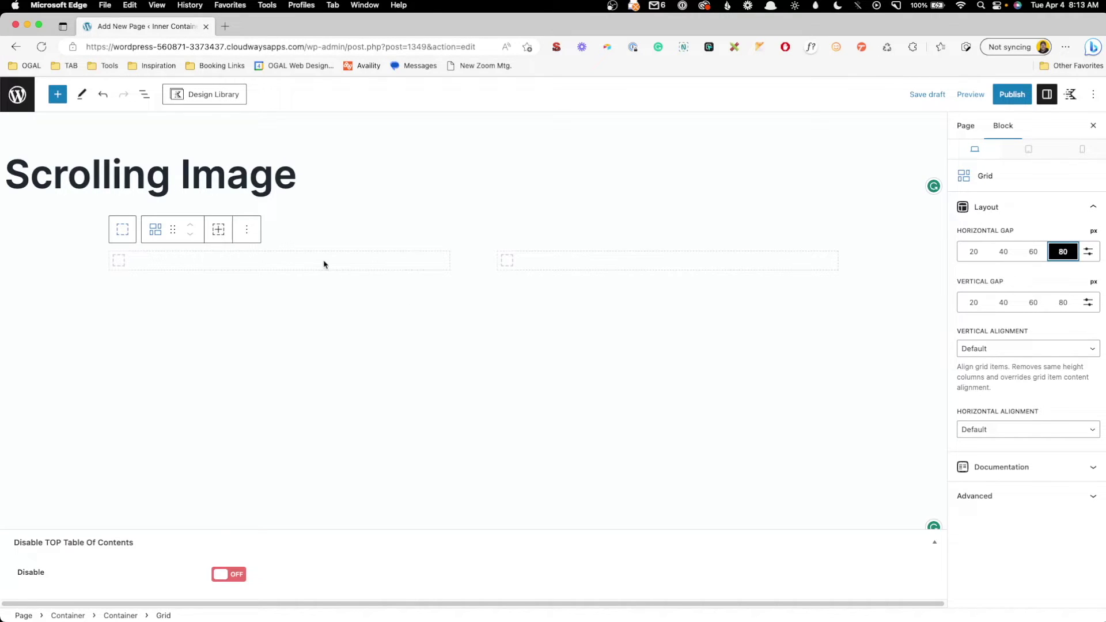
- Add a 'Headline' heading followed by a paragraph in the right grid column
{"action": "left_click", "coordinate": [563, 260]}
{"action": "left_click", "coordinate": [502, 260]}
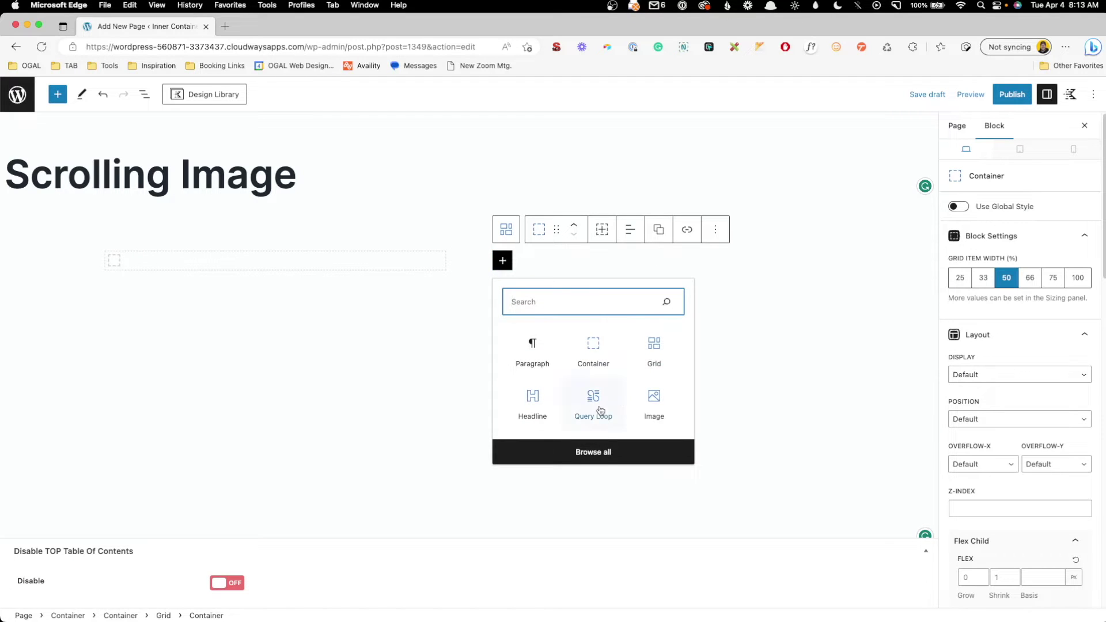
{"action": "left_click", "coordinate": [533, 397]}
{"action": "type", "text": "Headline"}
{"action": "key", "text": "Return"}
{"action": "type", "text": ".wi3"}
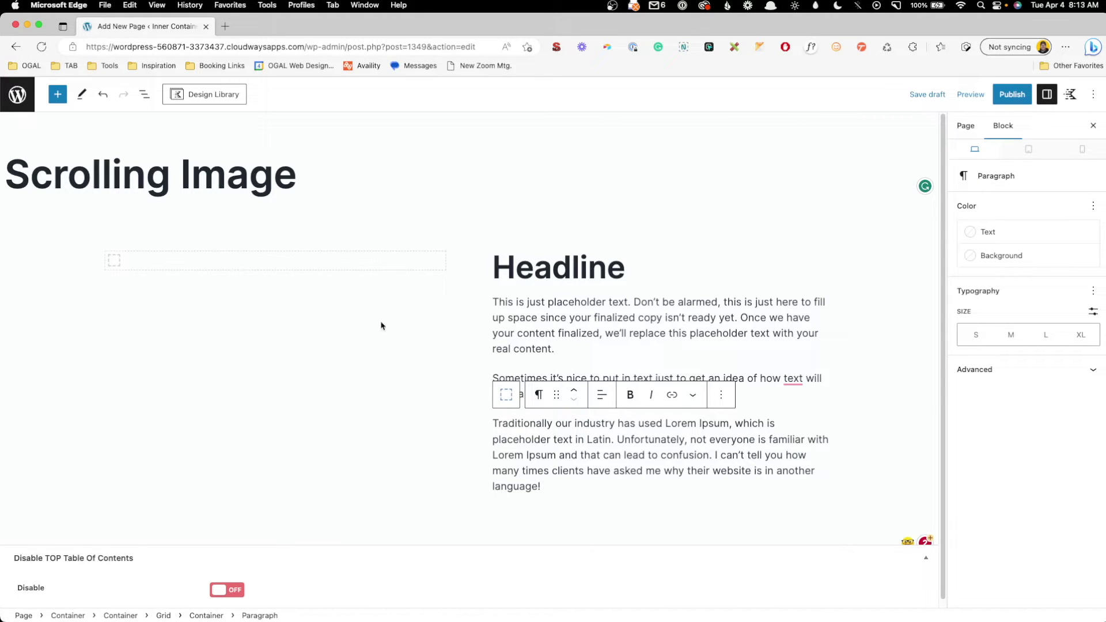
- Set the empty left column container's Min Height to 100%
{"action": "left_click", "coordinate": [301, 265]}
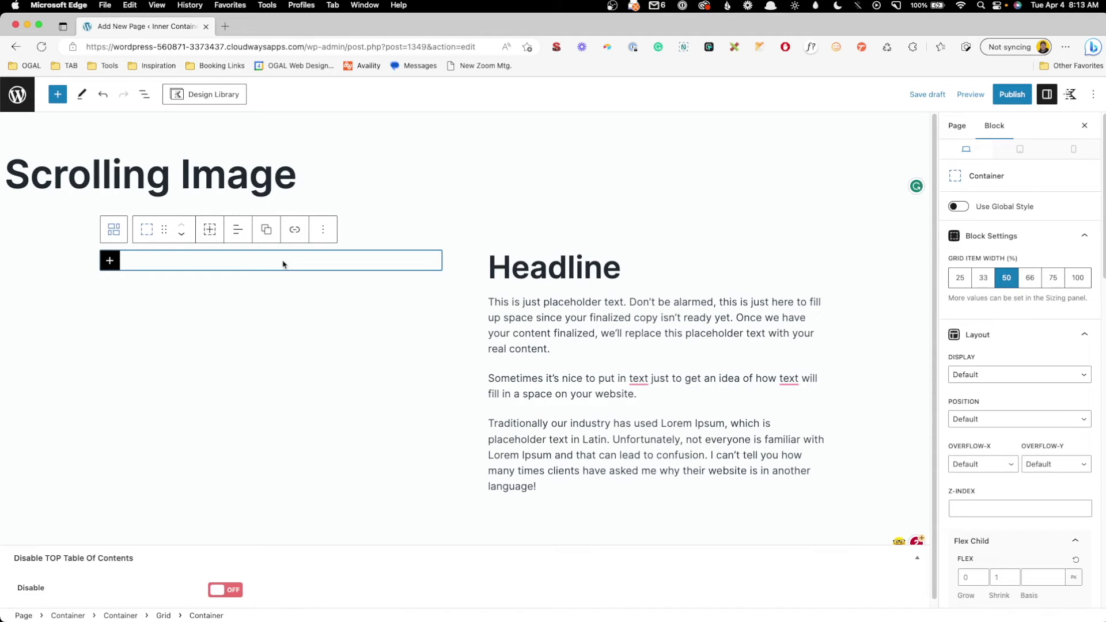
{"action": "scroll", "coordinate": [1025, 368], "scroll_direction": "down", "scroll_amount": 10}
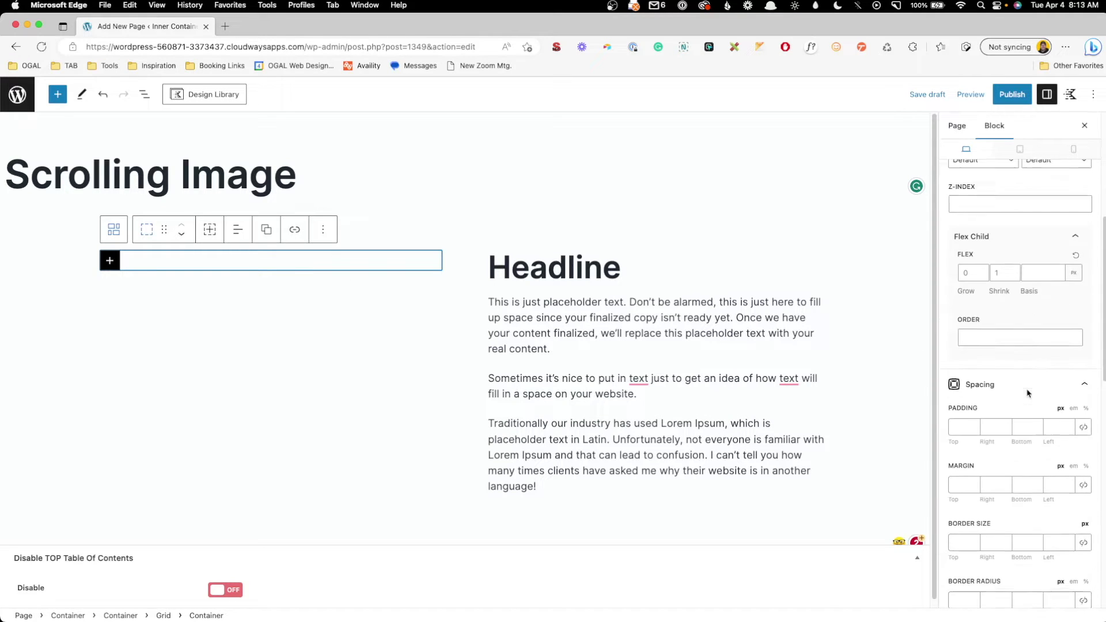
{"action": "scroll", "coordinate": [1026, 403], "scroll_direction": "down", "scroll_amount": 5}
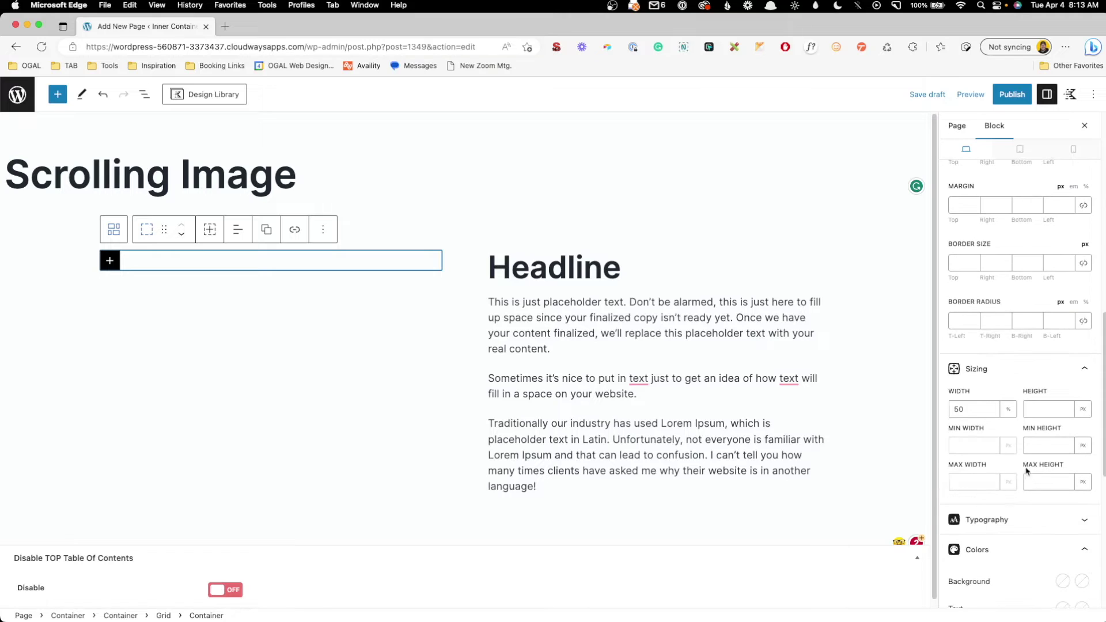
{"action": "left_click", "coordinate": [1040, 446]}
{"action": "type", "text": "10"}
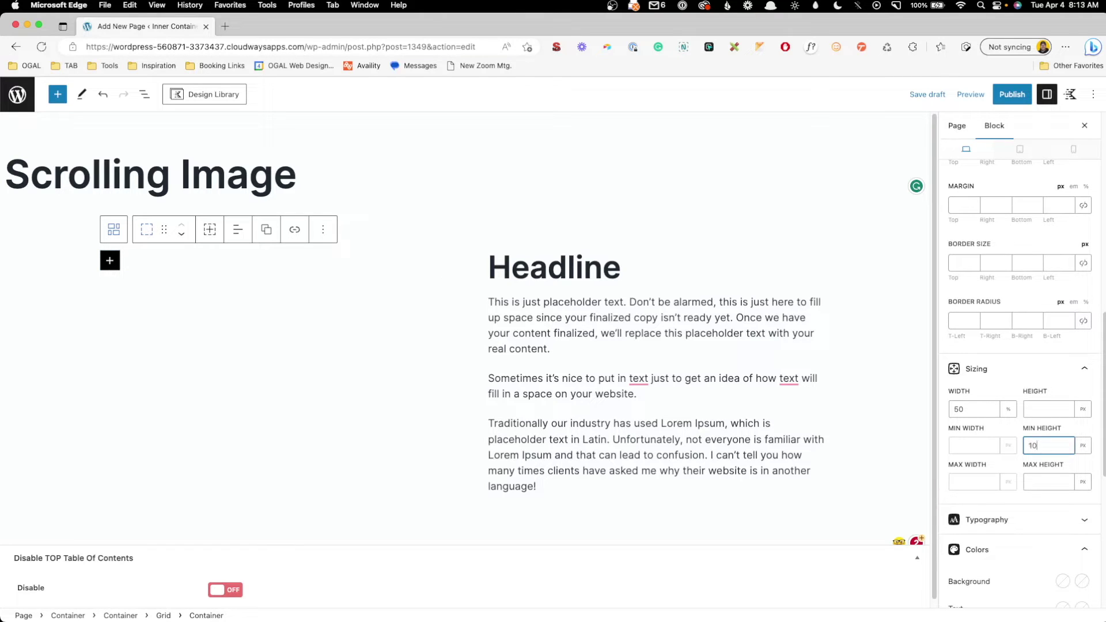
{"action": "type", "text": "0"}
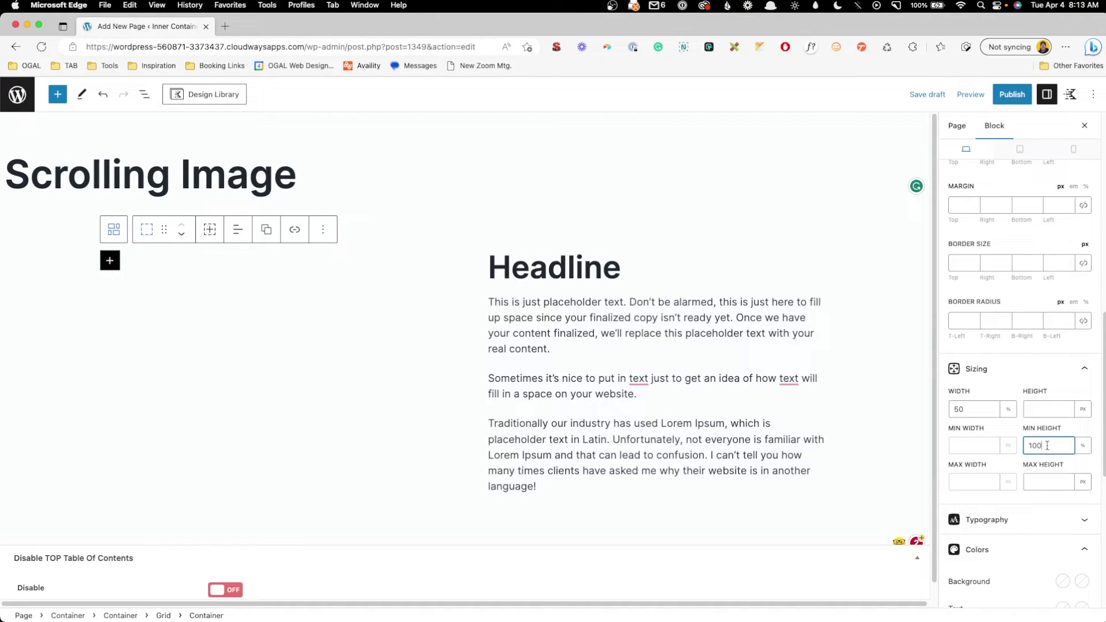
{"action": "left_click", "coordinate": [1082, 449]}
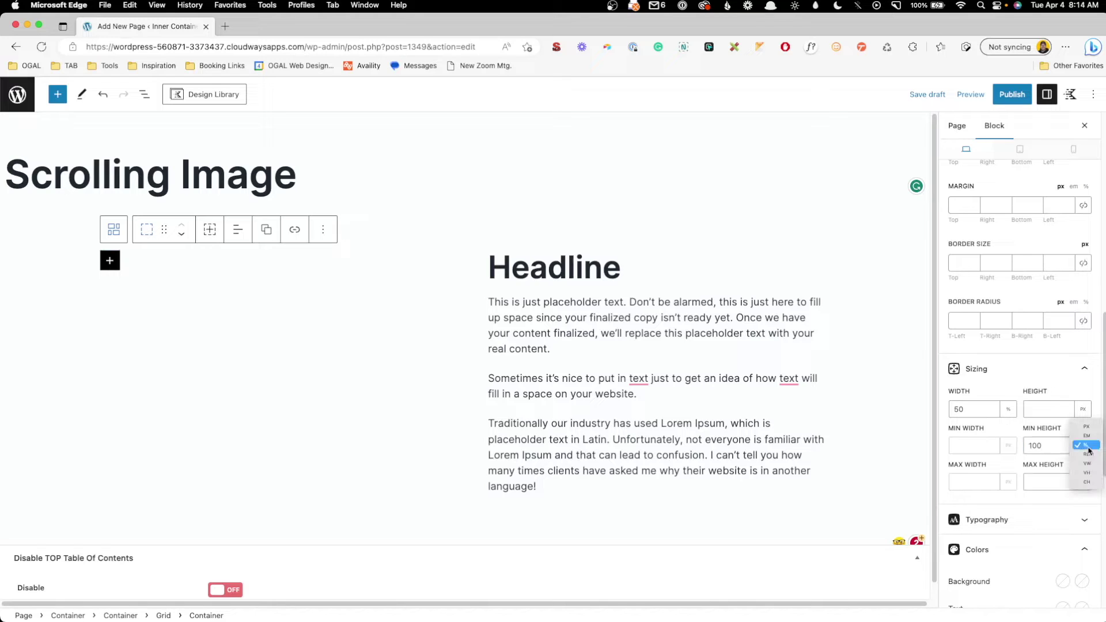
{"action": "left_click", "coordinate": [1086, 445]}
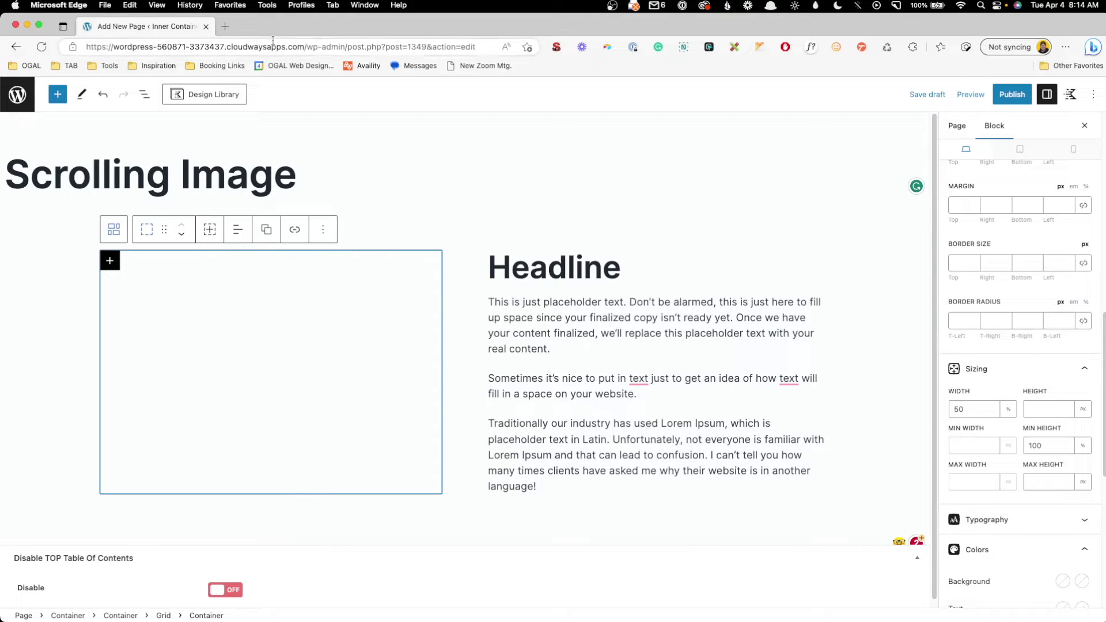
- Load theadminbar.com in a new browser tab
{"action": "left_click", "coordinate": [226, 26]}
{"action": "type", "text": "theadminbar.com"}
{"action": "key", "text": "Return"}
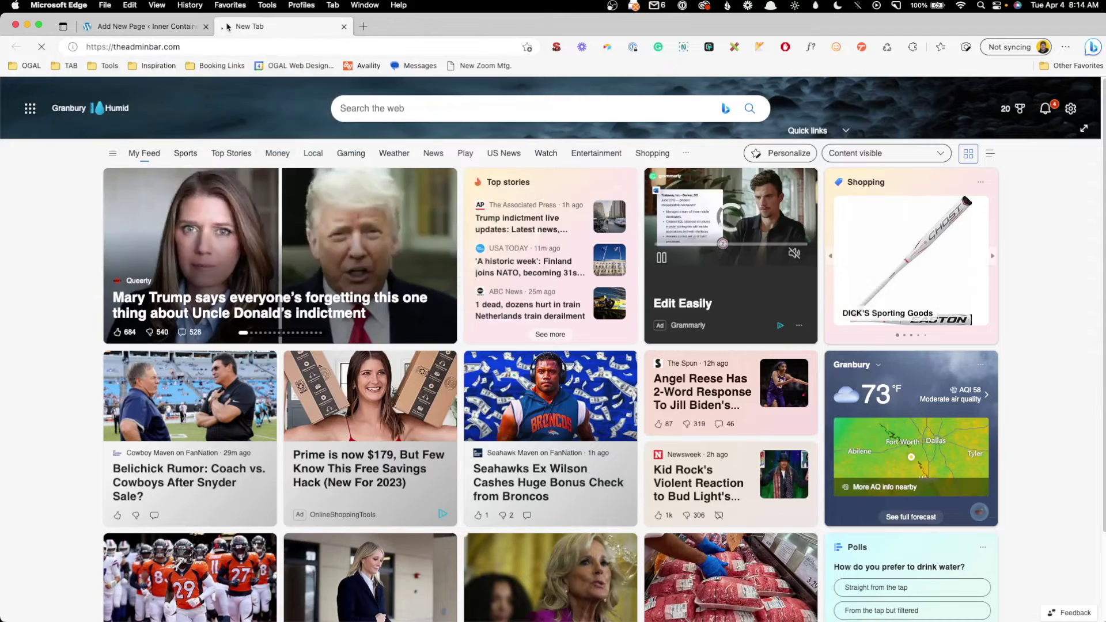
- Capture a full-page screenshot of the site with Hoverify and save it as PNG
{"action": "left_click", "coordinate": [709, 47]}
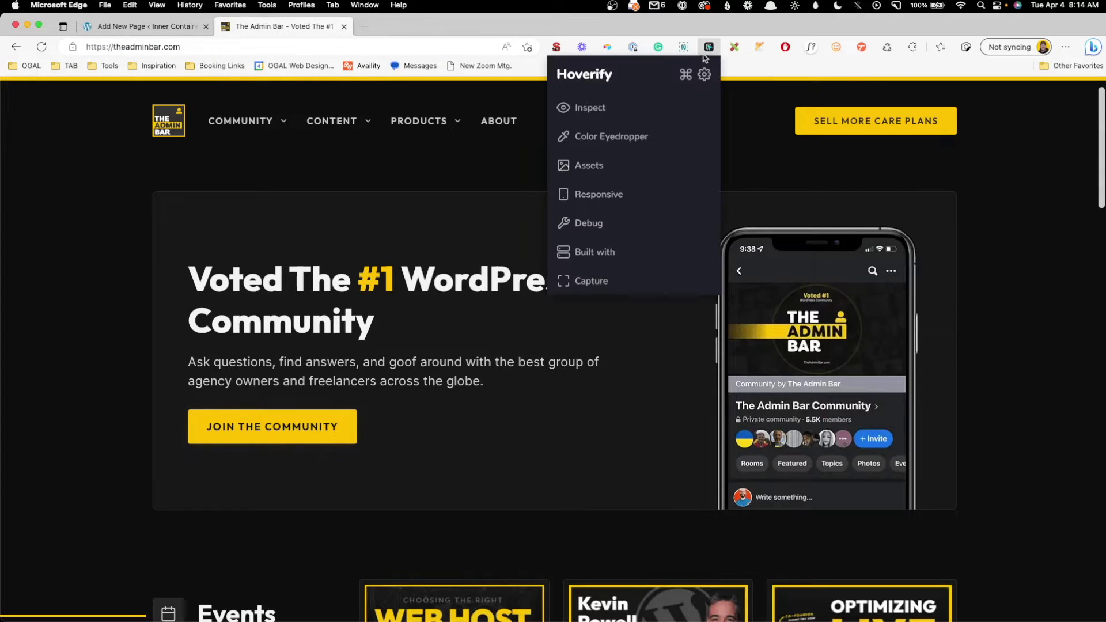
{"action": "left_click", "coordinate": [630, 279]}
{"action": "left_click", "coordinate": [593, 125]}
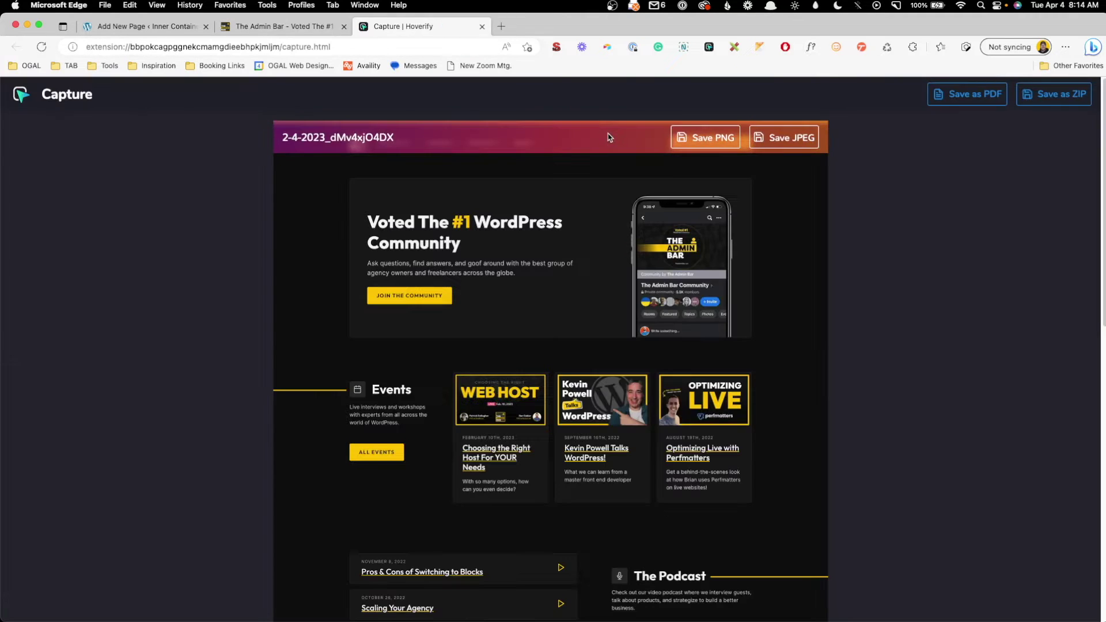
{"action": "left_click", "coordinate": [692, 143]}
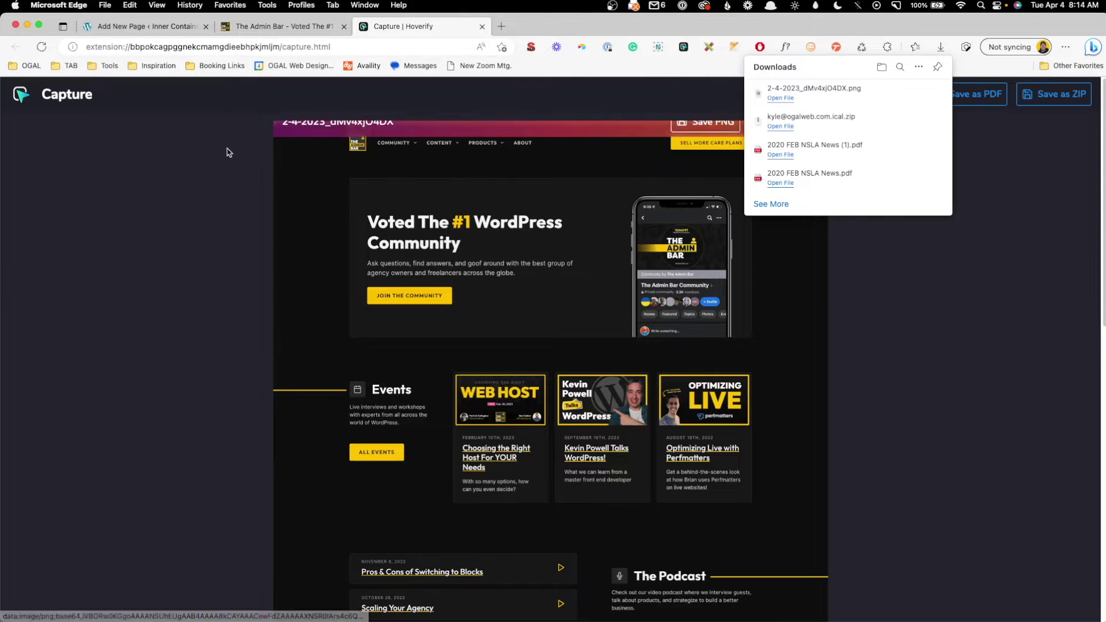
{"action": "left_click", "coordinate": [399, 47]}
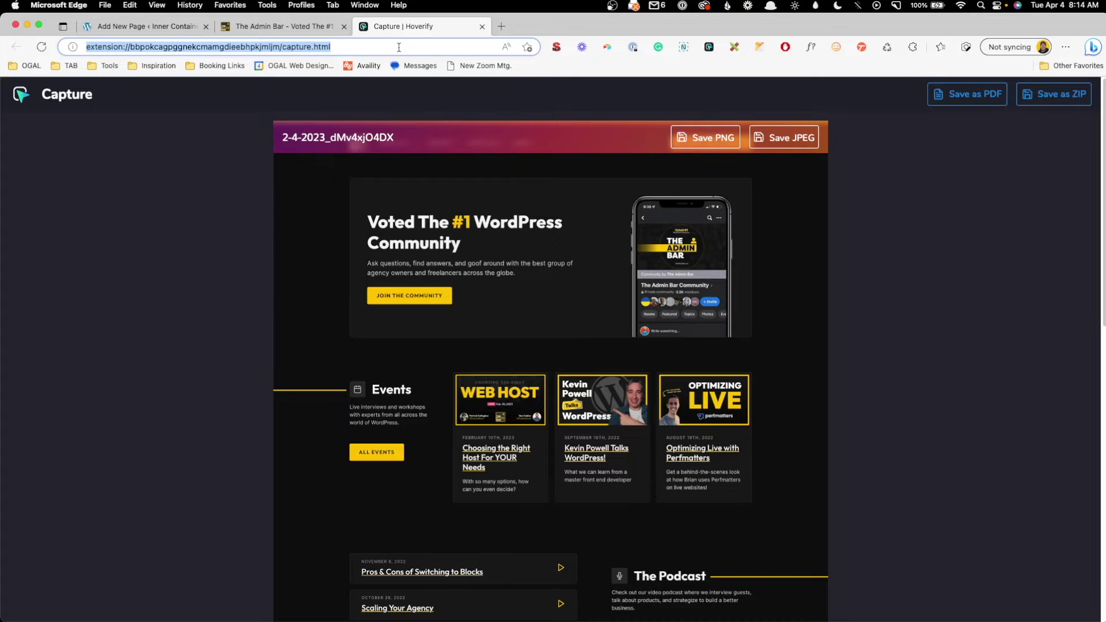
- Search for bulk resize photos, open the site and load the full-page screenshot
{"action": "type", "text": "bulk"}
{"action": "key", "text": "Return"}
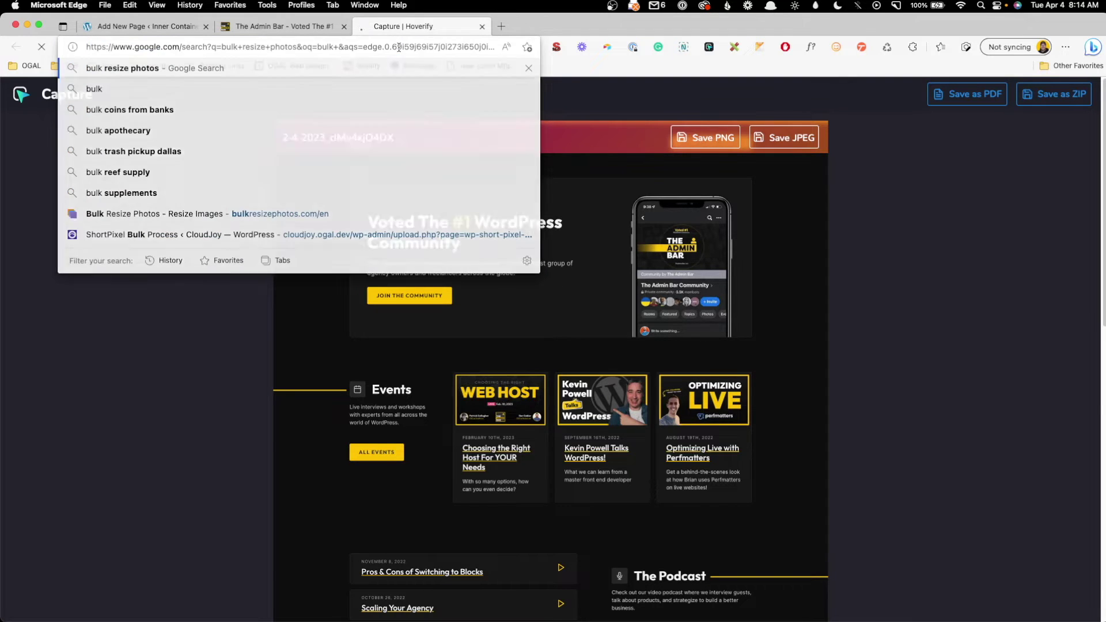
{"action": "left_click", "coordinate": [275, 214]}
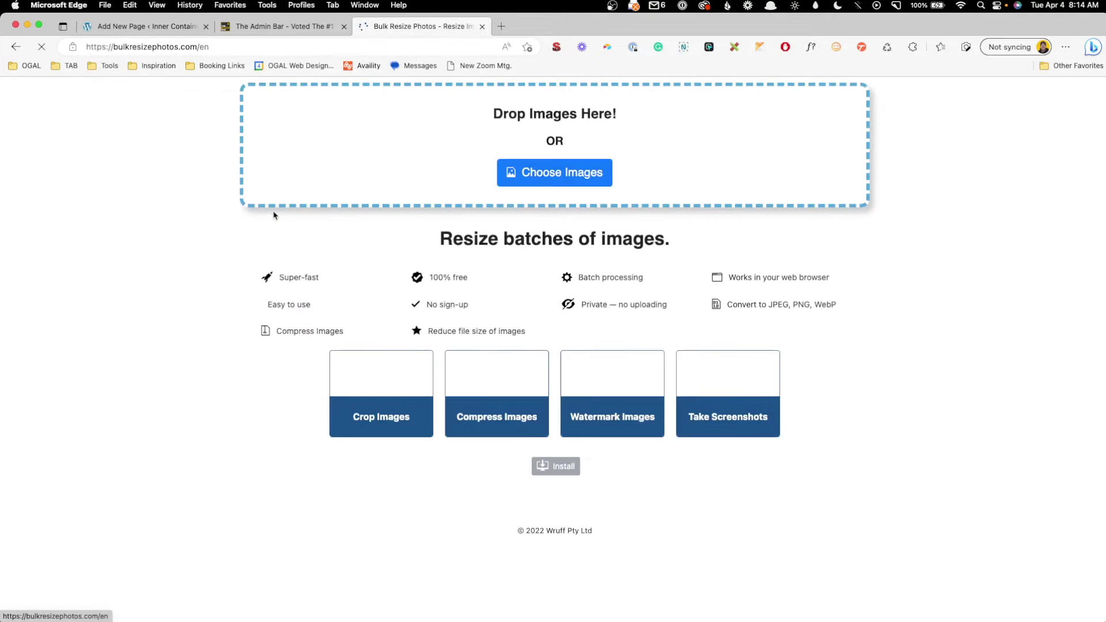
{"action": "left_click", "coordinate": [512, 217]}
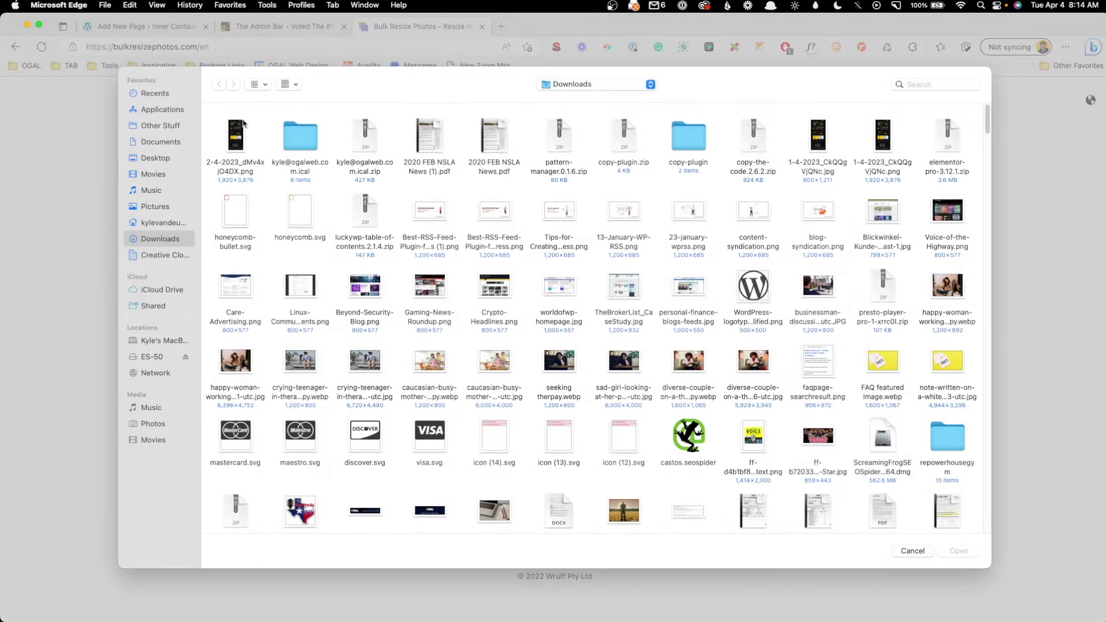
{"action": "left_click", "coordinate": [244, 124]}
{"action": "key", "text": "Return"}
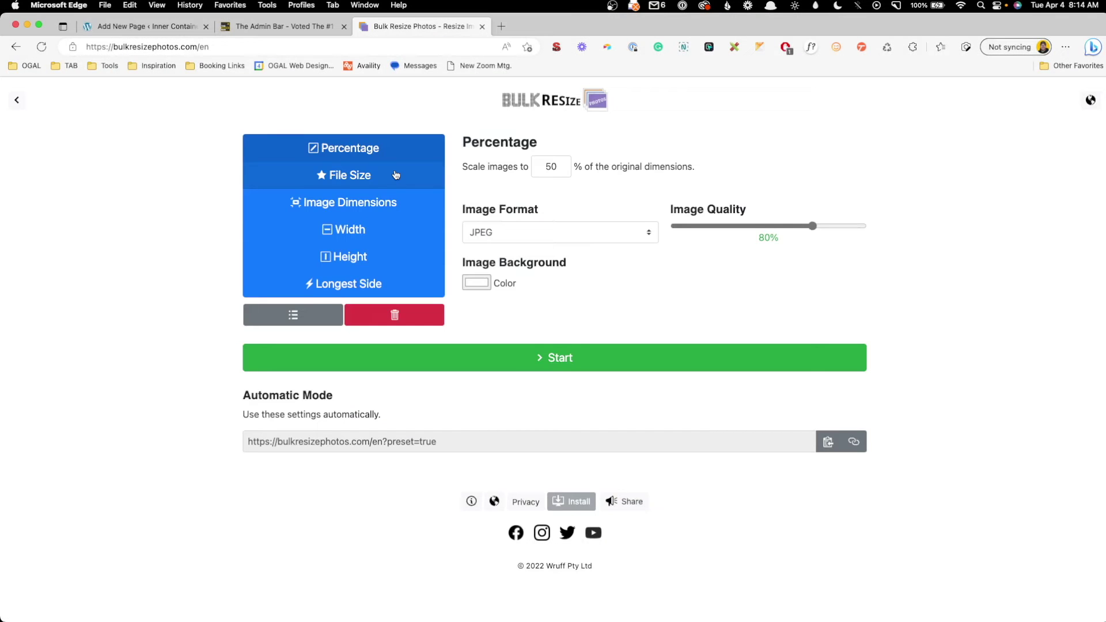
- Resize the screenshot to 600 px width, reducing it from 1.2 MB to 76.3 kB
{"action": "left_click", "coordinate": [377, 226]}
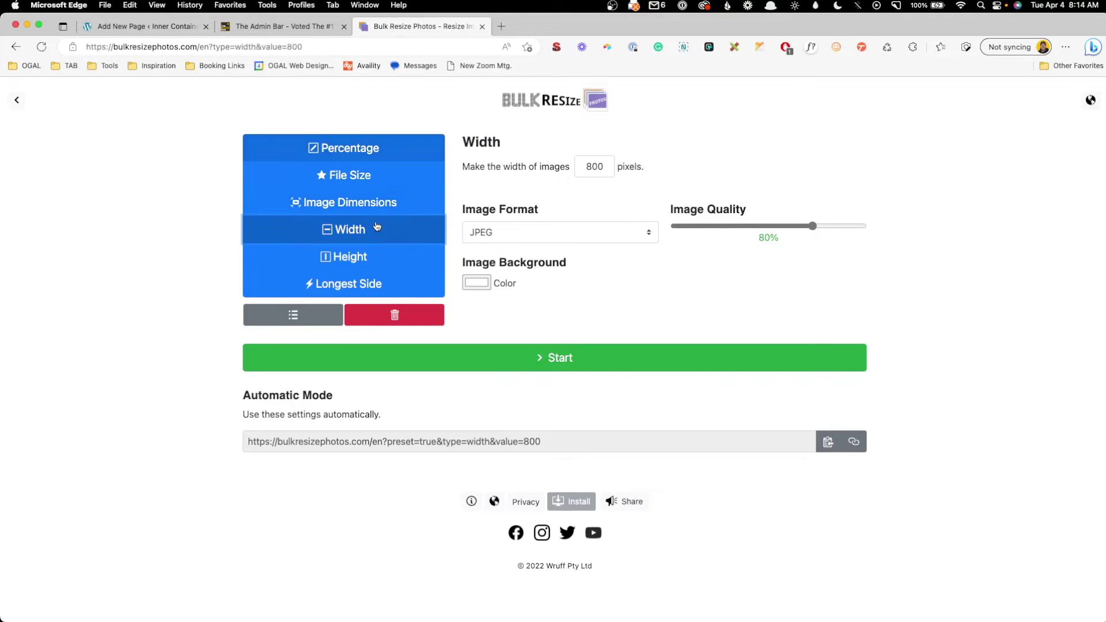
{"action": "left_click", "coordinate": [588, 170]}
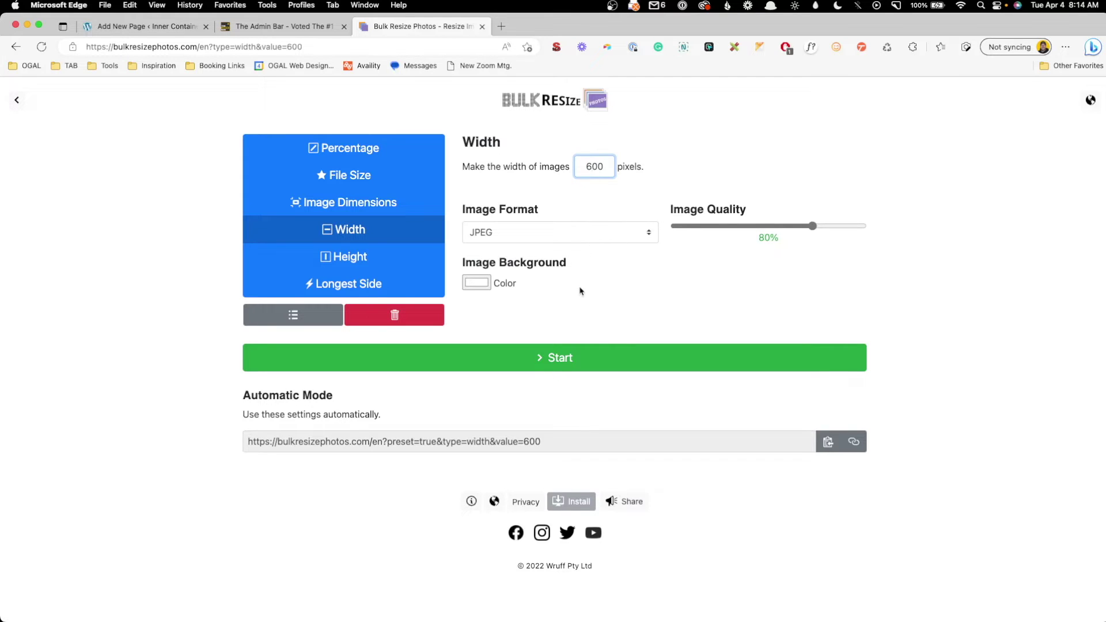
{"action": "left_click", "coordinate": [561, 360]}
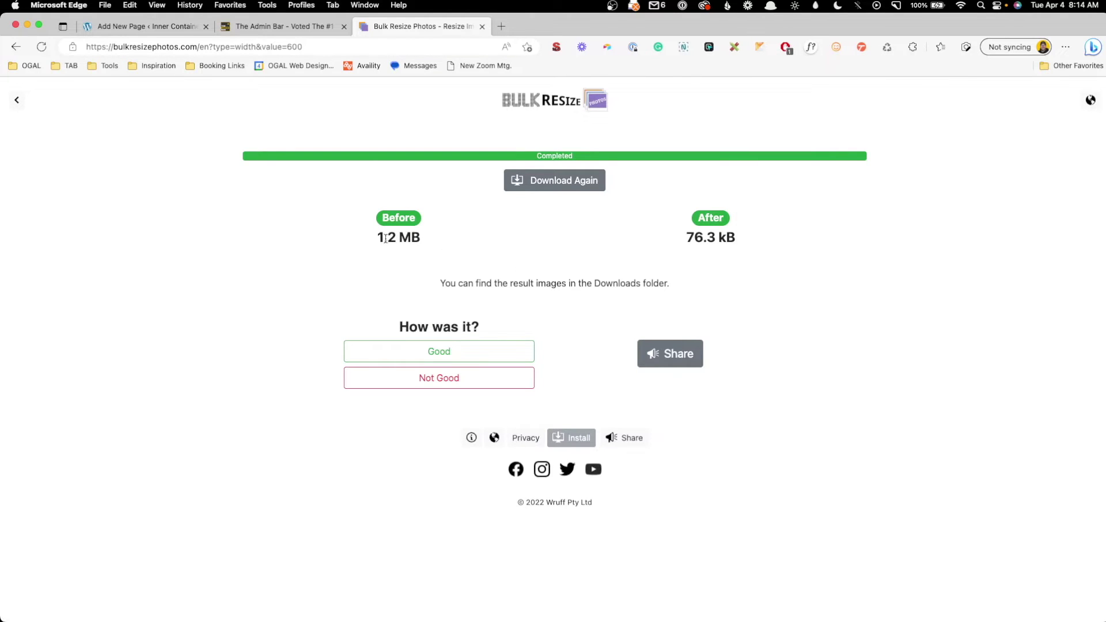
{"action": "left_click_drag", "start_coordinate": [378, 237], "coordinate": [412, 237]}
{"action": "left_click_drag", "start_coordinate": [685, 238], "coordinate": [719, 238]}
{"action": "left_click", "coordinate": [667, 239]}
- Close the Bulk Resize Photos and The Admin Bar tabs, returning to the editor
{"action": "left_click", "coordinate": [482, 26]}
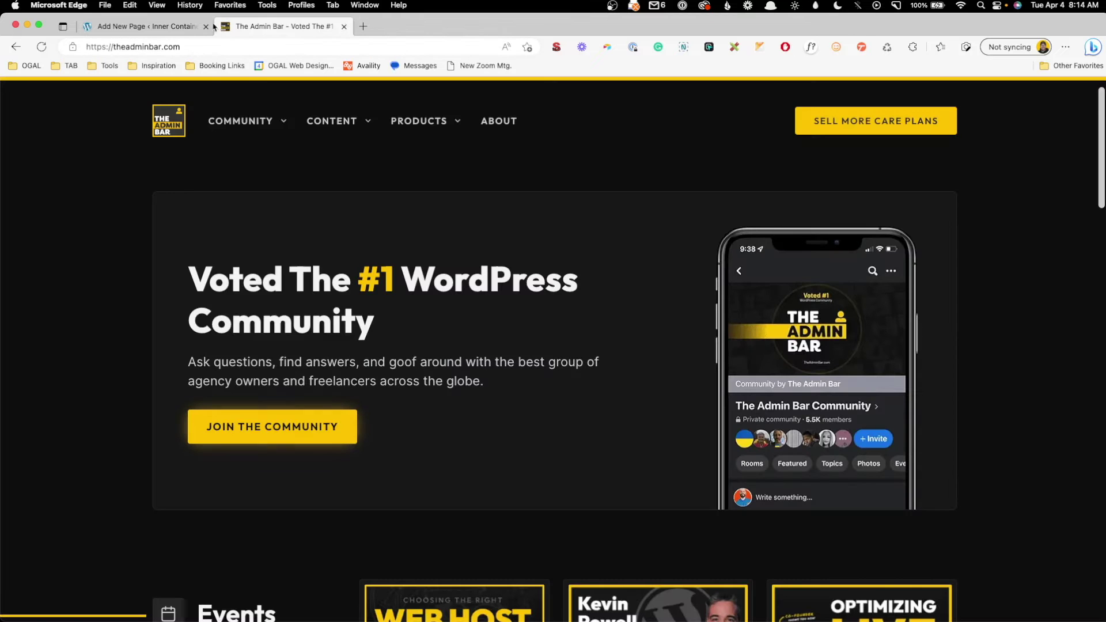
{"action": "left_click", "coordinate": [344, 26]}
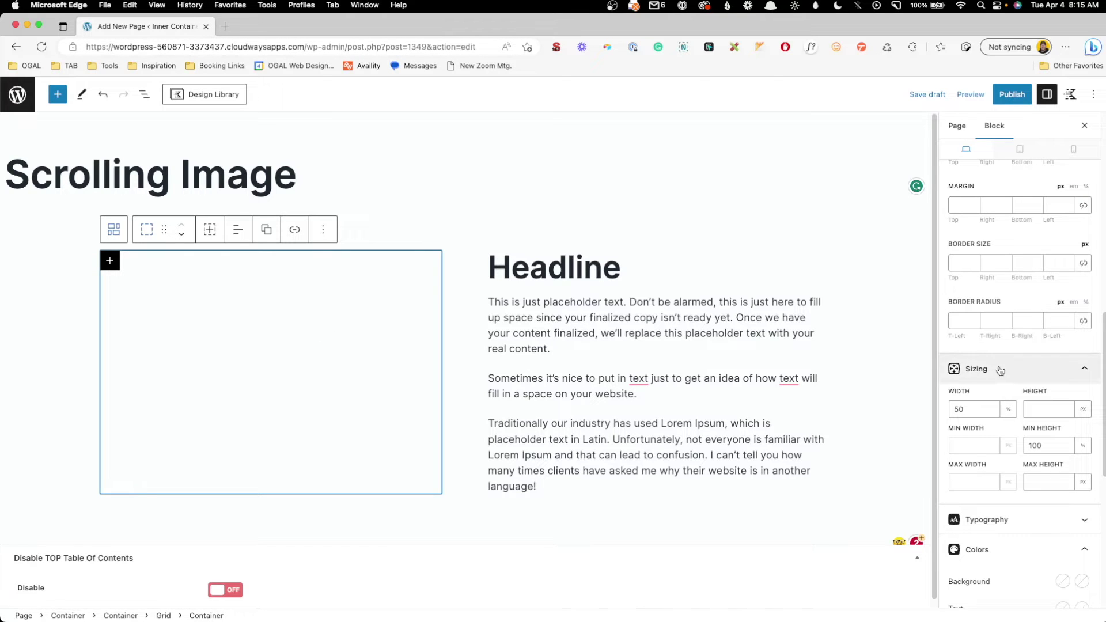
{"action": "scroll", "coordinate": [1000, 365], "scroll_direction": "down", "scroll_amount": 6}
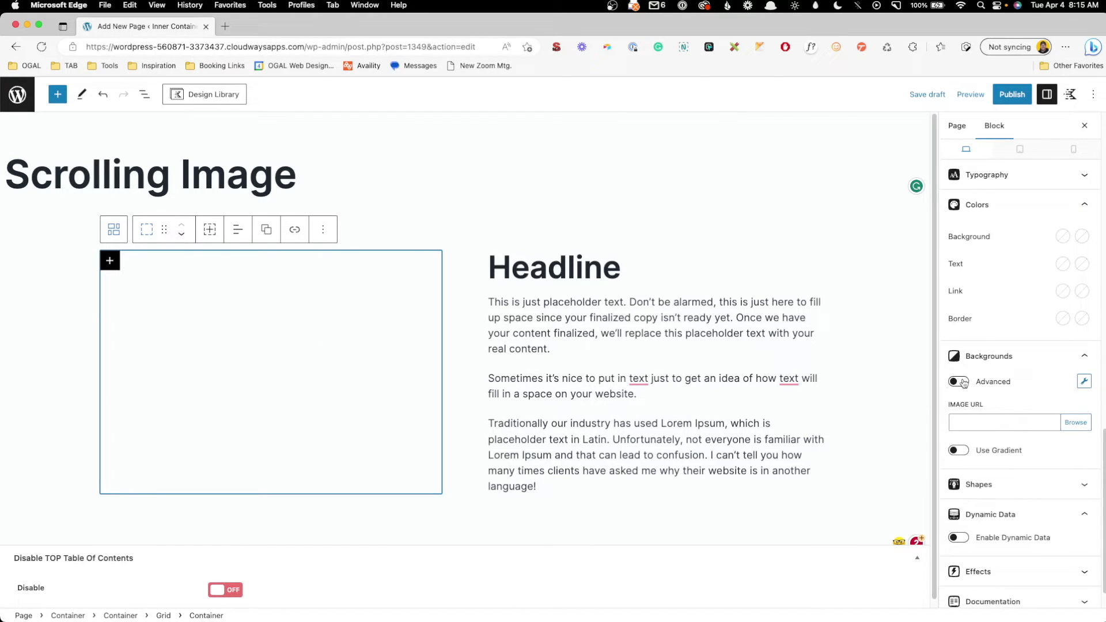
- Enable Advanced backgrounds and add an Image background layer targeting Self
{"action": "left_click", "coordinate": [959, 383]}
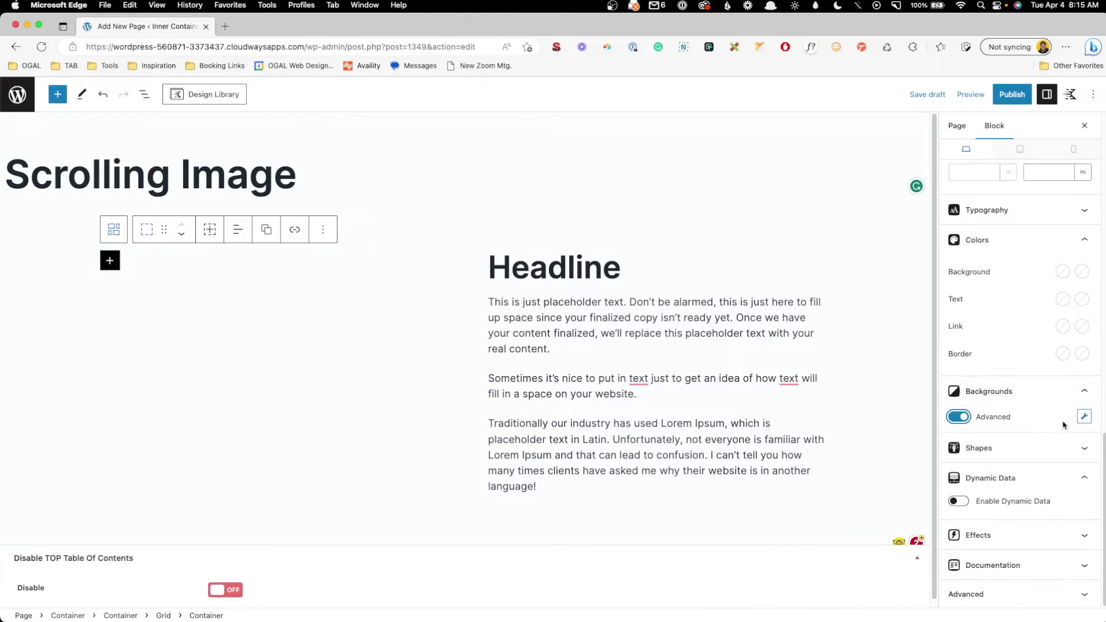
{"action": "left_click", "coordinate": [1082, 418]}
{"action": "left_click", "coordinate": [800, 387]}
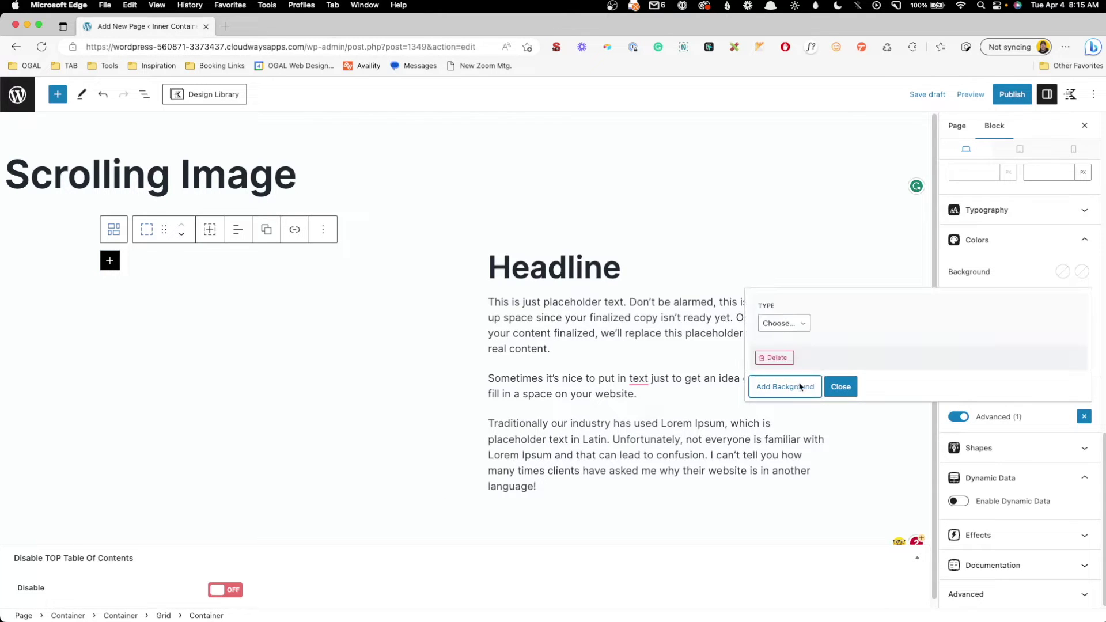
{"action": "left_click", "coordinate": [794, 326]}
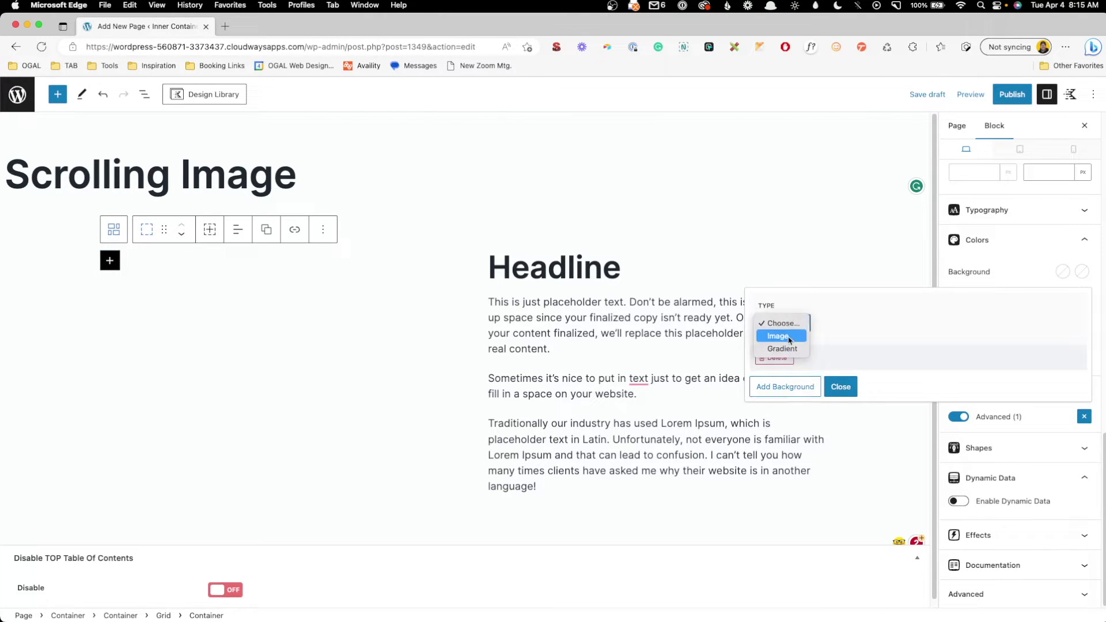
{"action": "left_click", "coordinate": [789, 341]}
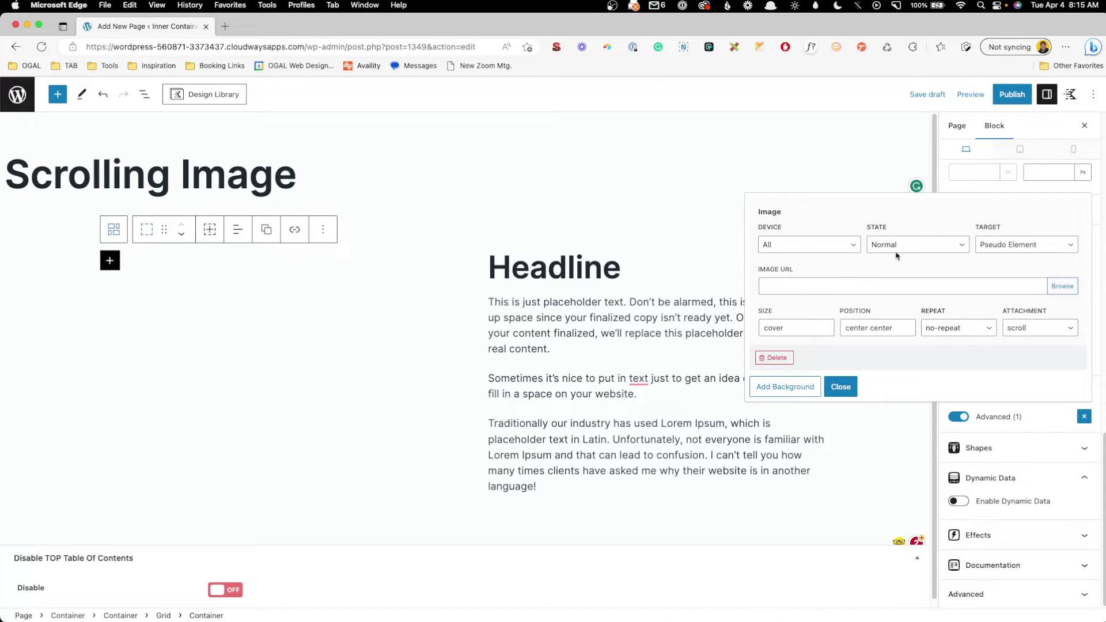
{"action": "left_click", "coordinate": [993, 254]}
{"action": "left_click", "coordinate": [997, 232]}
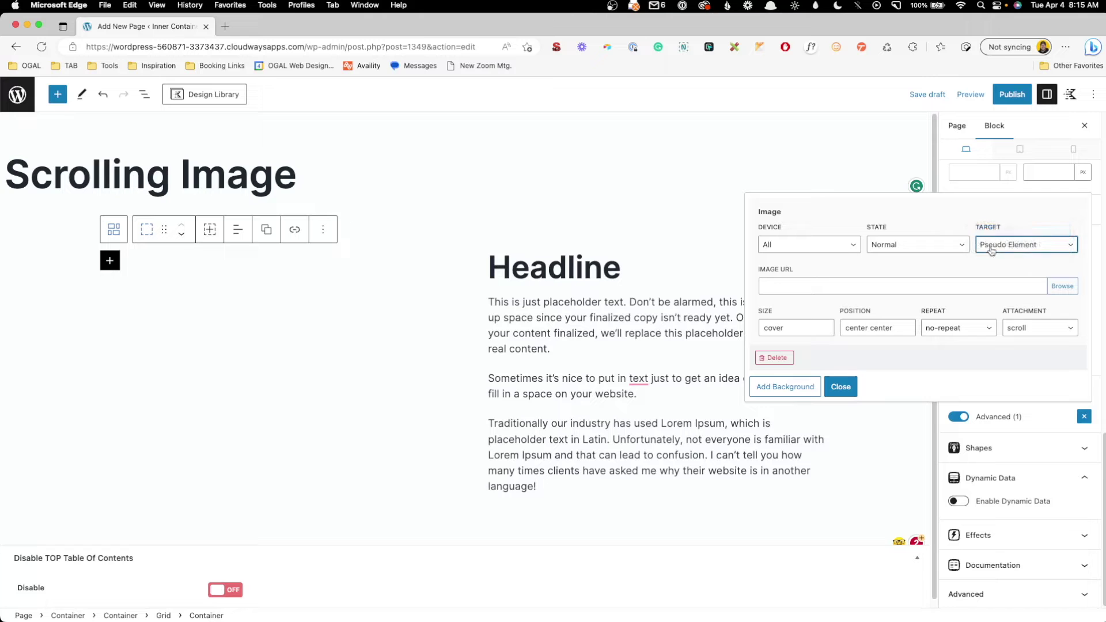
{"action": "left_click", "coordinate": [993, 285]}
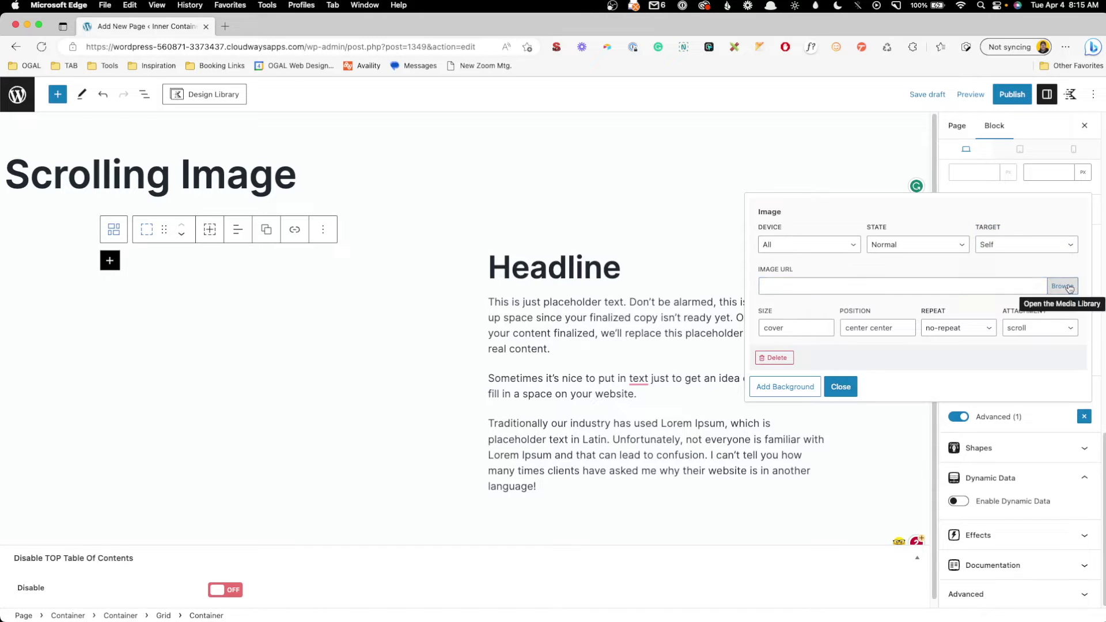
{"action": "left_click", "coordinate": [1069, 288]}
- Upload the resized screenshot 2-4-2023_dMv4xjO4DX.jpg and set it as the background image
{"action": "left_click", "coordinate": [56, 137]}
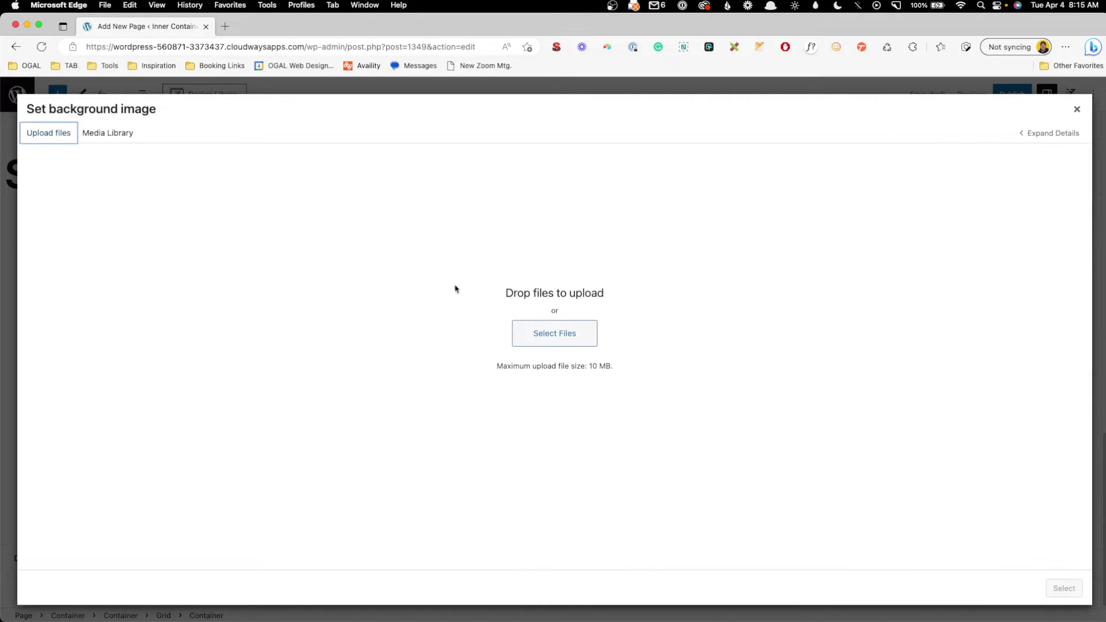
{"action": "left_click", "coordinate": [553, 335]}
{"action": "double_click", "coordinate": [239, 156]}
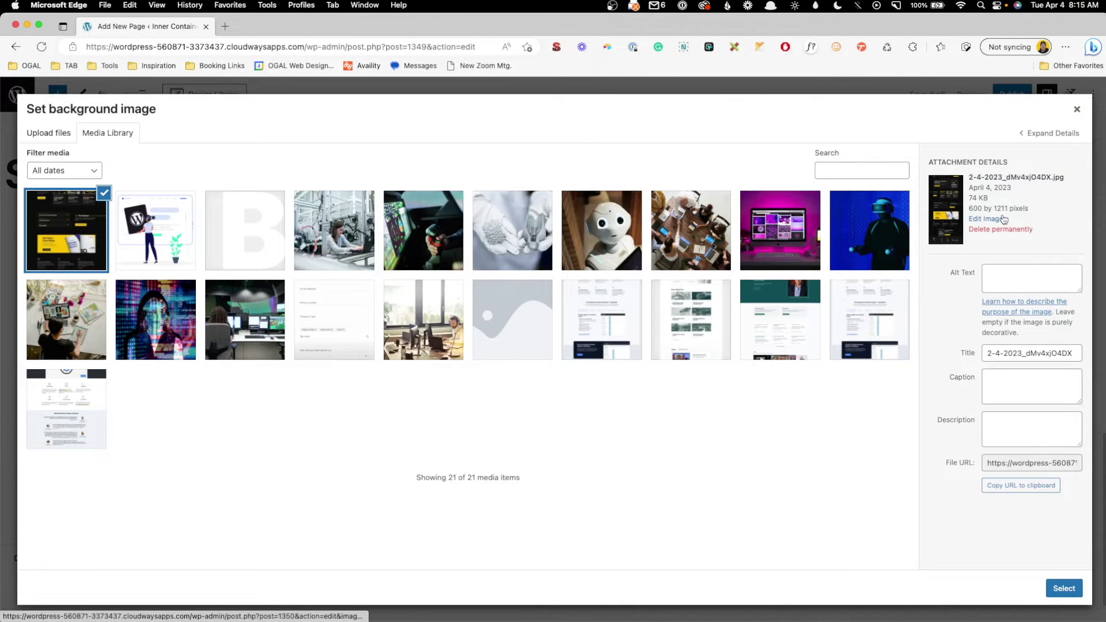
{"action": "left_click", "coordinate": [1064, 589]}
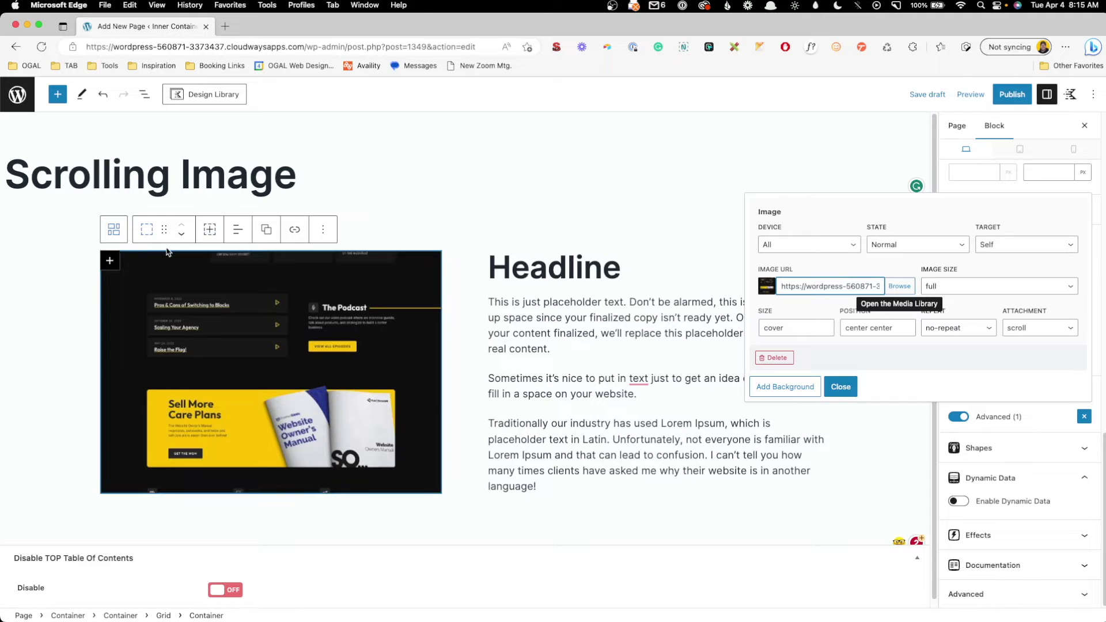
- Change the background position from center center to 0 0 and add a second background layer
{"action": "left_click", "coordinate": [791, 328]}
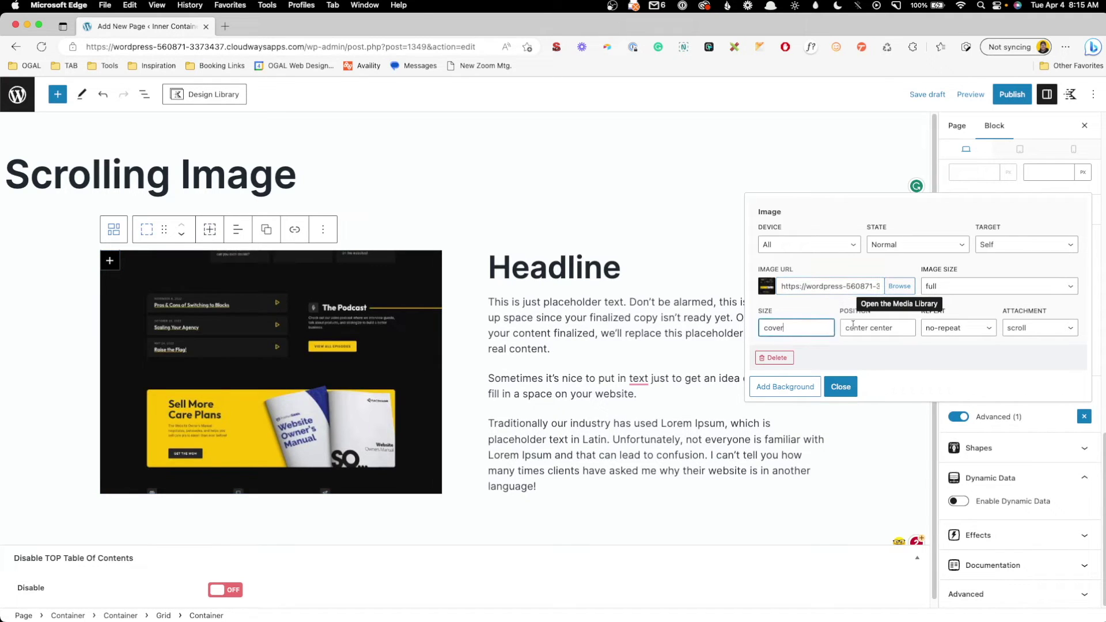
{"action": "left_click", "coordinate": [844, 318]}
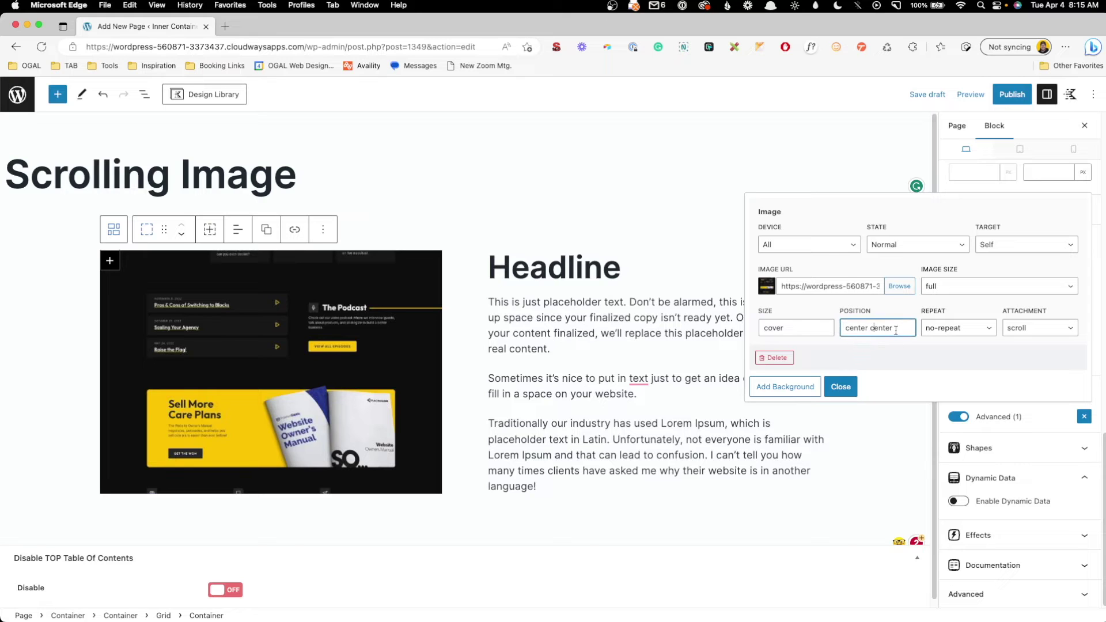
{"action": "left_click_drag", "start_coordinate": [896, 331], "coordinate": [789, 321]}
{"action": "key", "text": "BackSpace"}
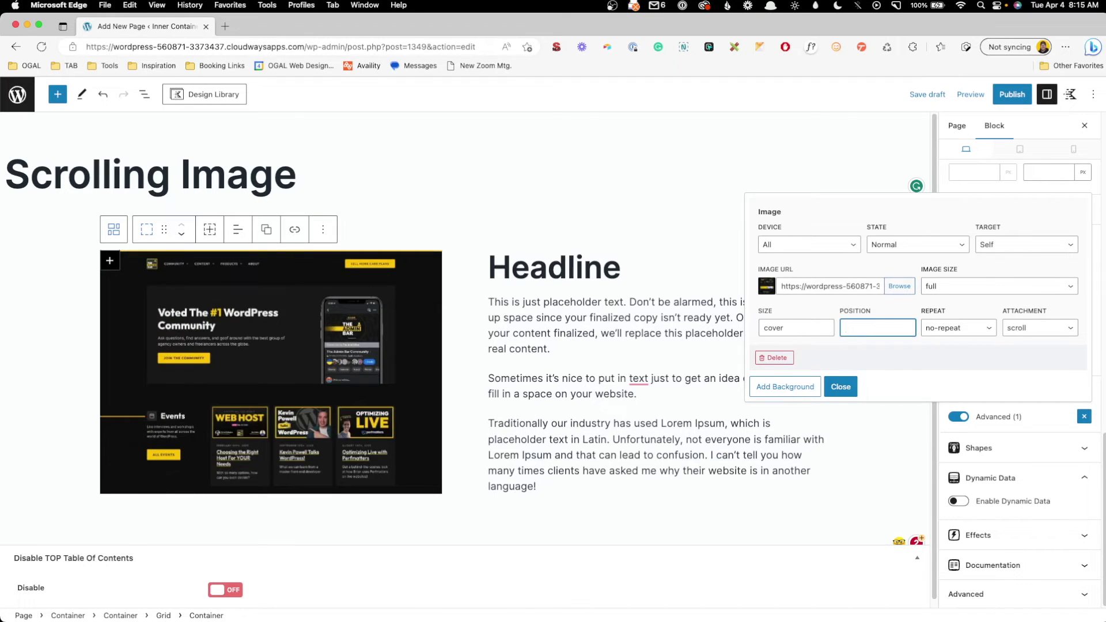
{"action": "type", "text": "0 0"}
{"action": "left_click", "coordinate": [778, 389]}
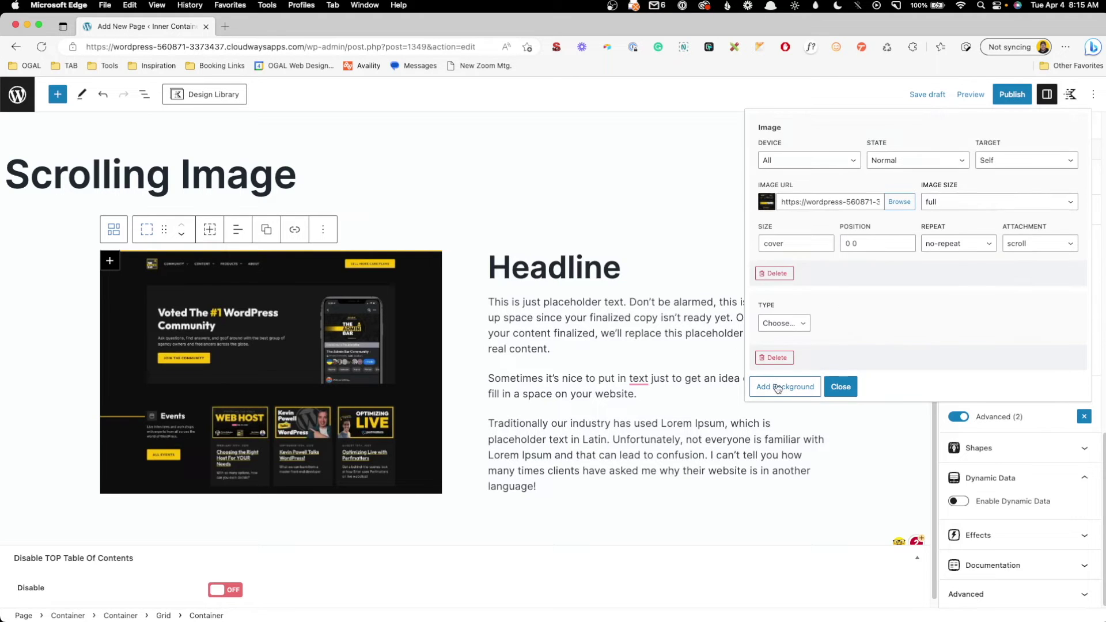
- Make the second background an Image layer with Hover state targeting Self
{"action": "left_click", "coordinate": [783, 329]}
{"action": "left_click", "coordinate": [779, 335]}
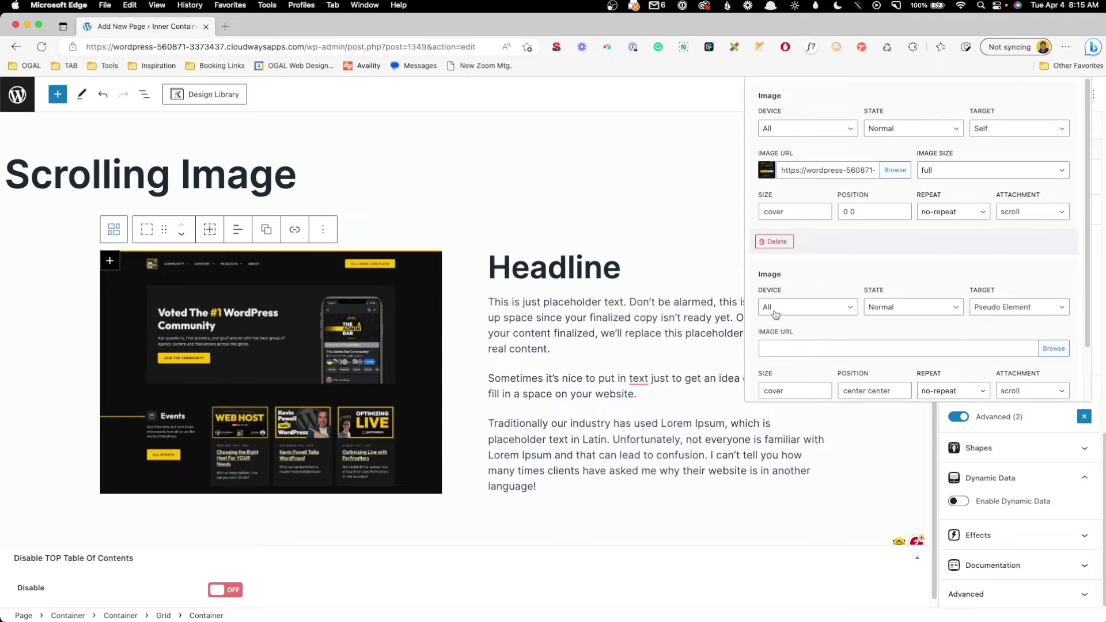
{"action": "left_click", "coordinate": [864, 313]}
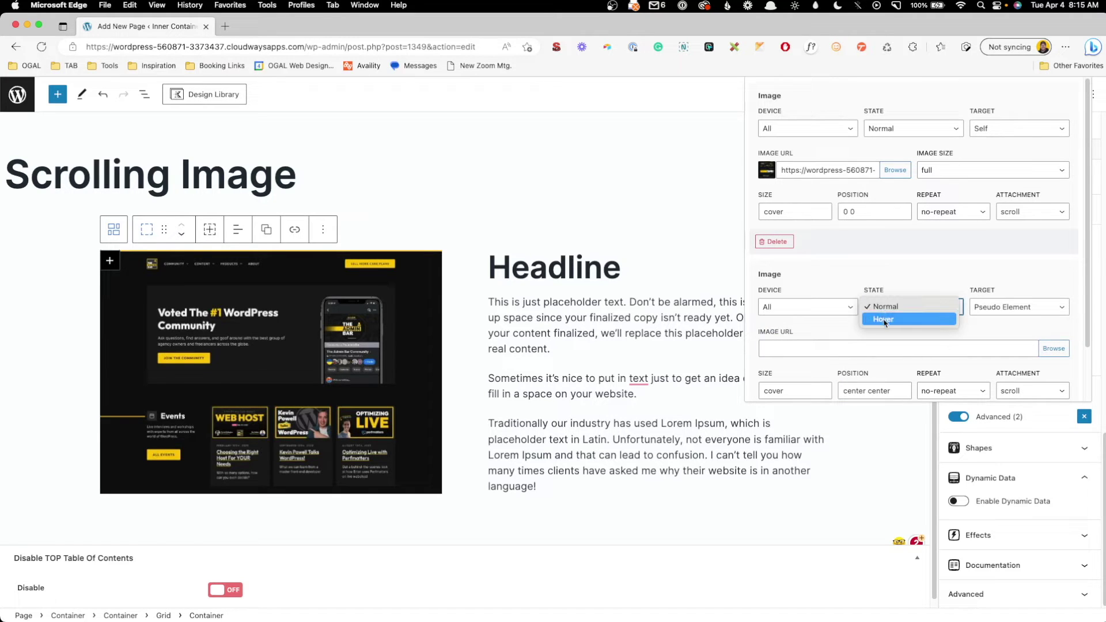
{"action": "left_click", "coordinate": [884, 322]}
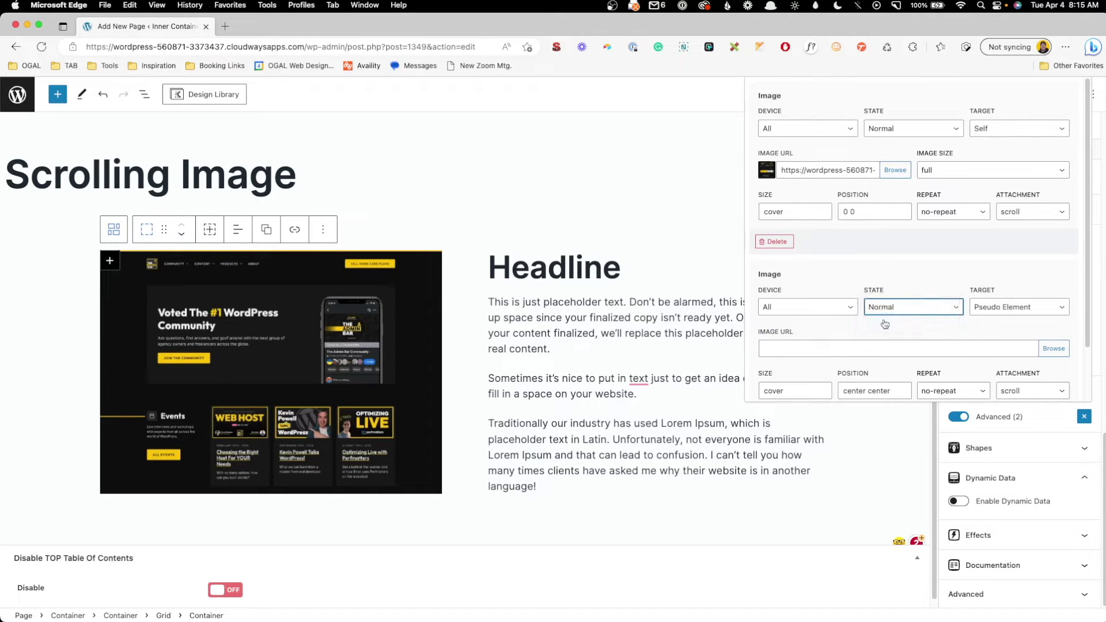
{"action": "left_click", "coordinate": [985, 310]}
{"action": "left_click", "coordinate": [991, 295]}
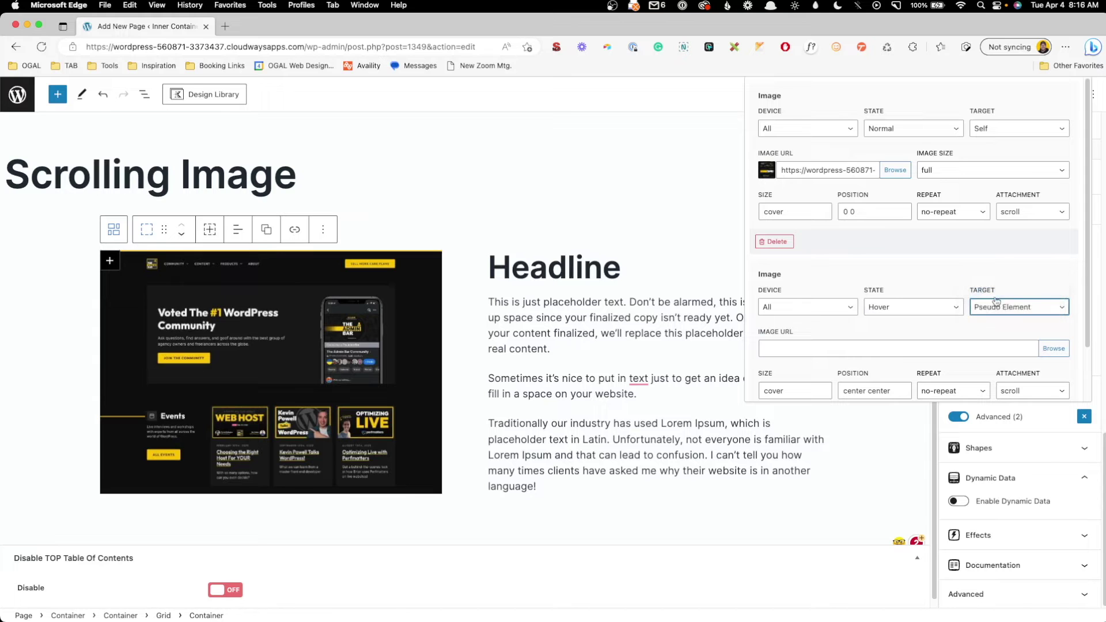
- Use the same full-page screenshot for the hover layer, positioned at 0 100%
{"action": "left_click", "coordinate": [1053, 348]}
{"action": "left_click", "coordinate": [48, 215]}
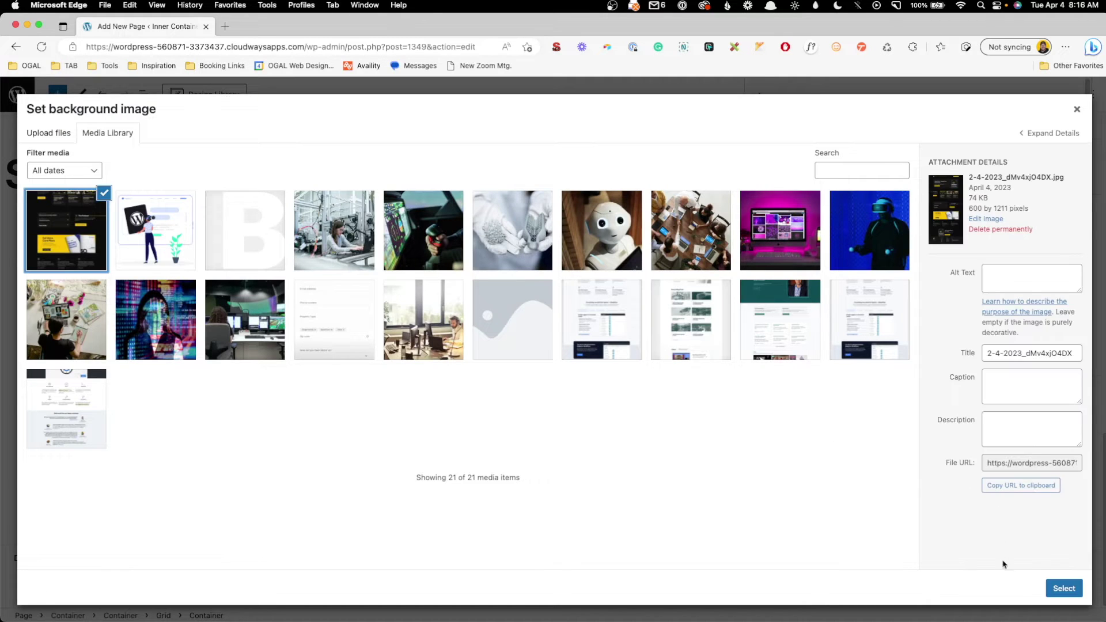
{"action": "left_click", "coordinate": [1061, 588]}
{"action": "scroll", "coordinate": [828, 390], "scroll_direction": "down", "scroll_amount": 1}
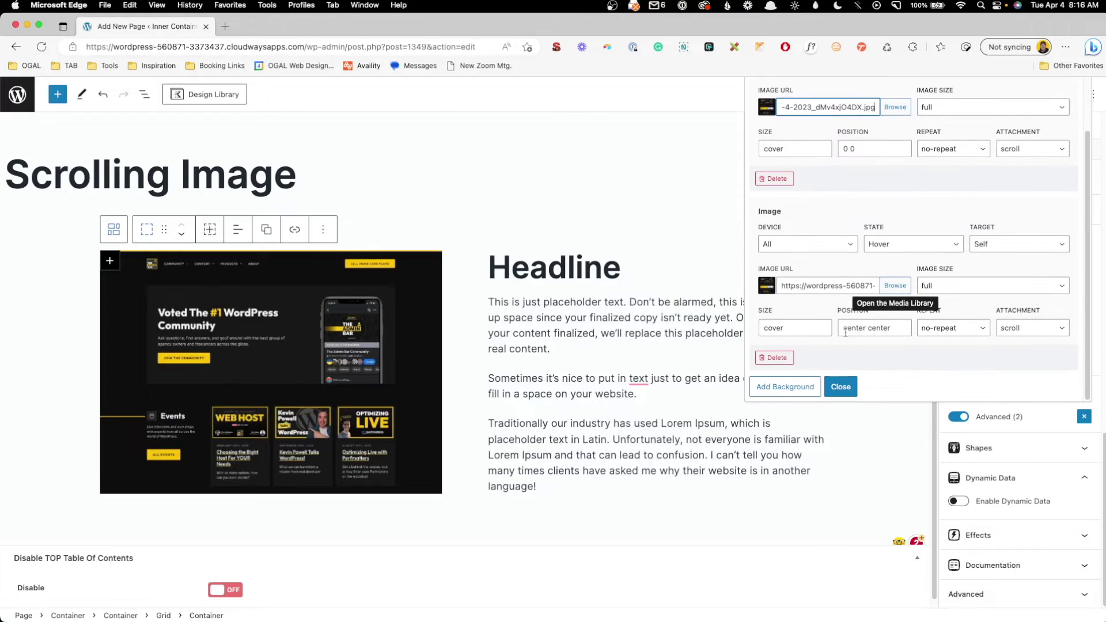
{"action": "triple_click", "coordinate": [857, 327]}
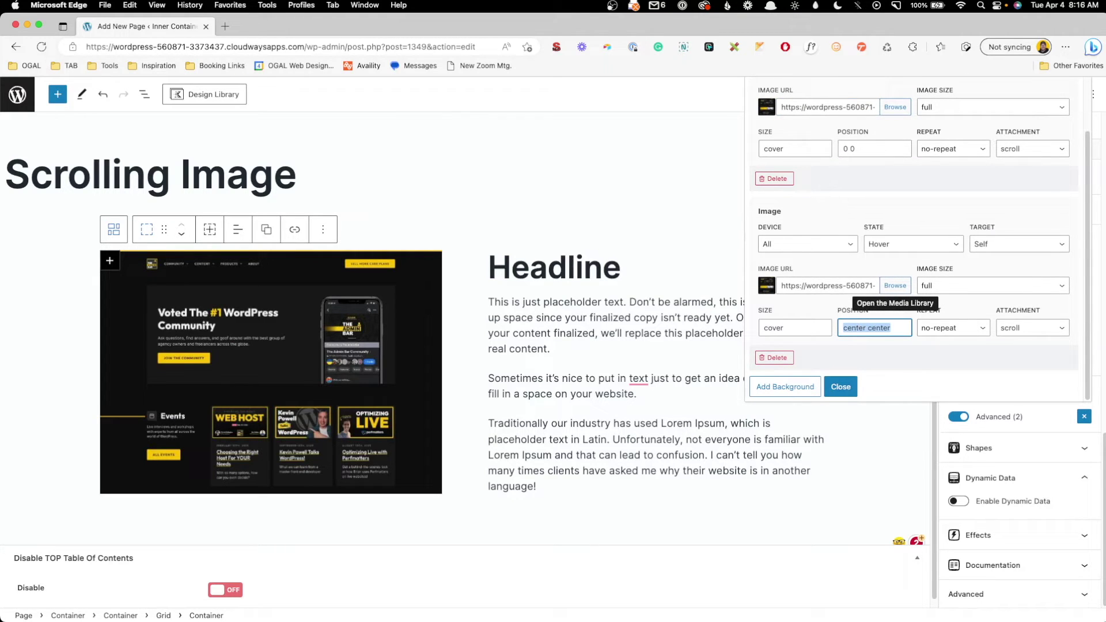
{"action": "type", "text": "0 100%"}
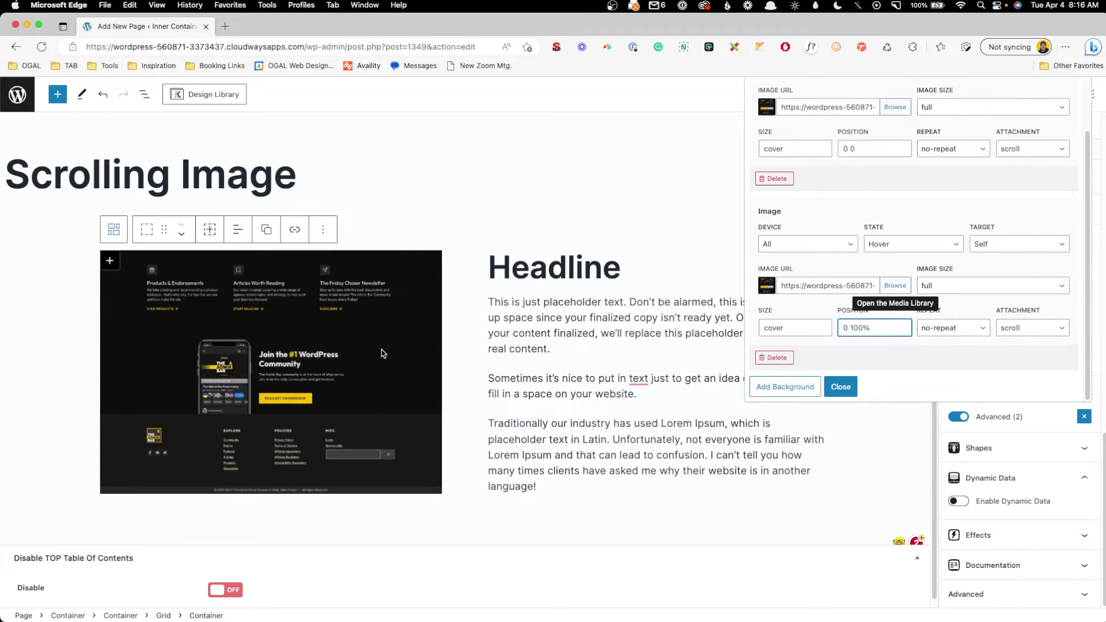
{"action": "mouse_move", "coordinate": [405, 353]}
{"action": "left_click", "coordinate": [841, 387]}
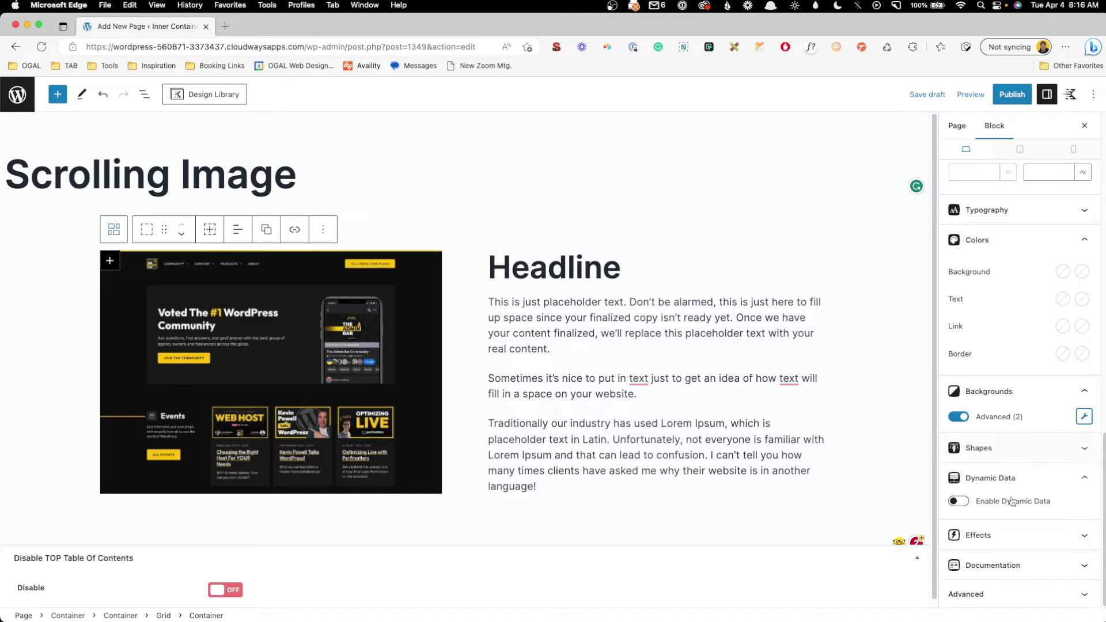
- Give the left container a transition with ease-in-out timing and 4-second duration
{"action": "left_click", "coordinate": [1000, 535]}
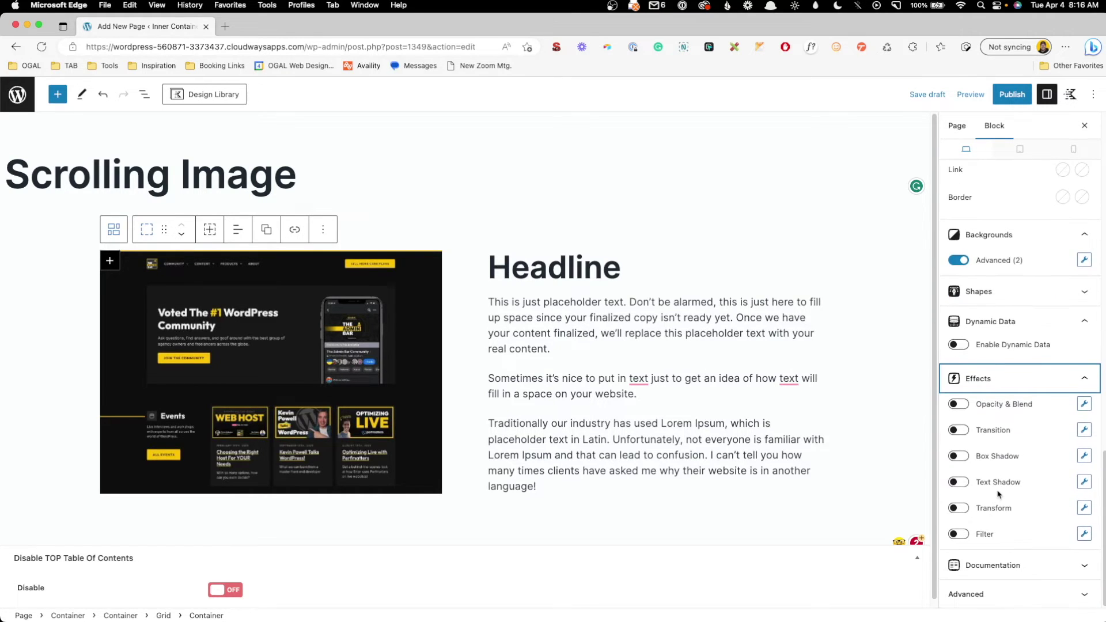
{"action": "left_click", "coordinate": [958, 431]}
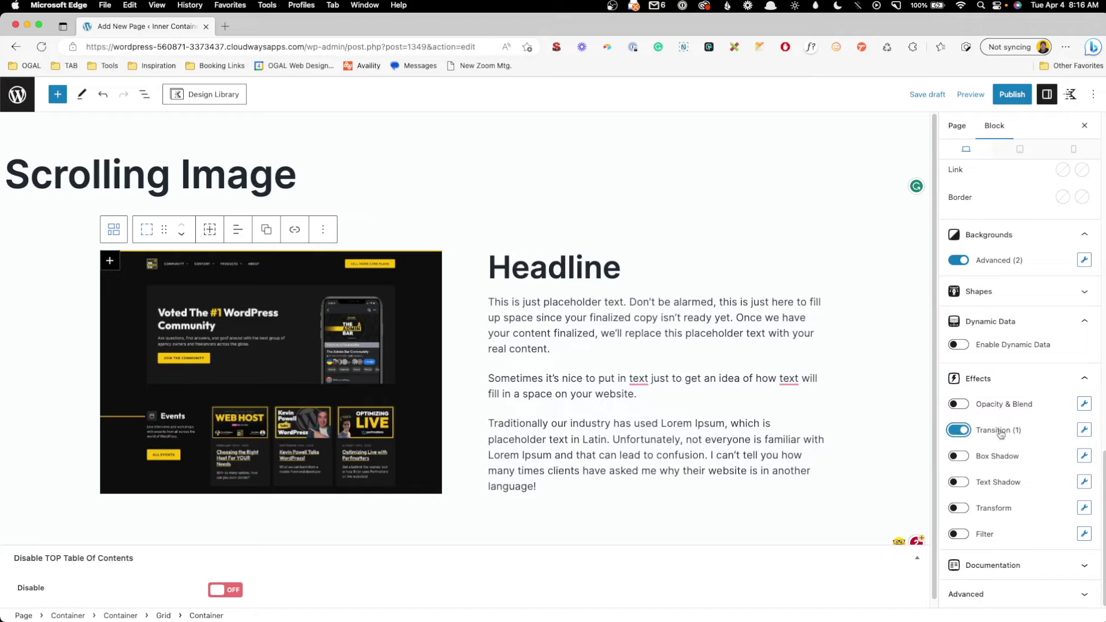
{"action": "left_click", "coordinate": [1084, 431]}
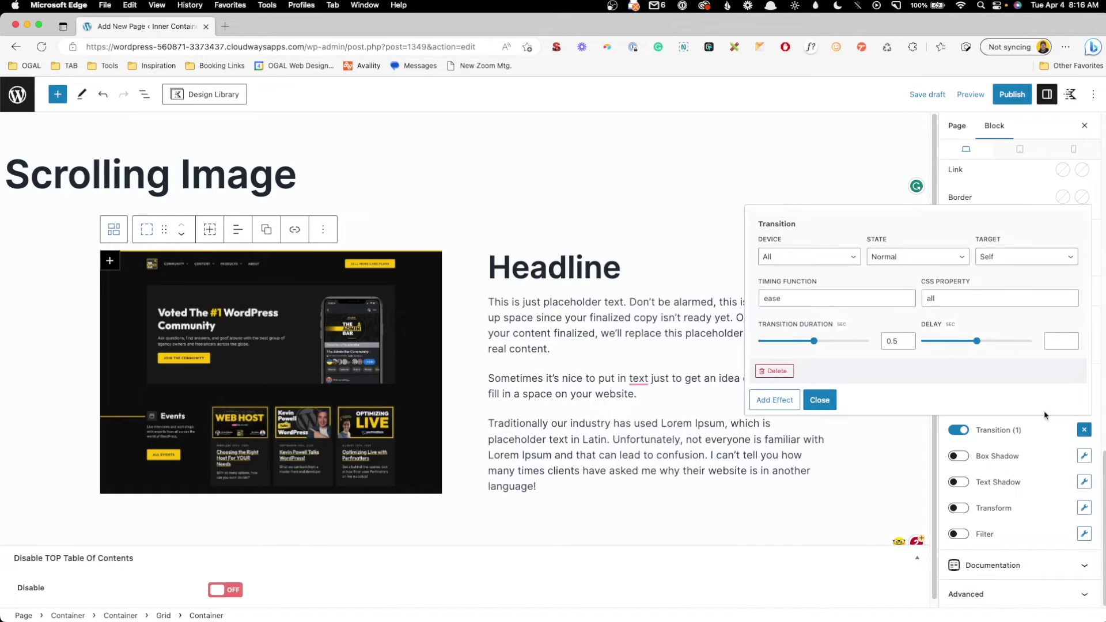
{"action": "left_click", "coordinate": [807, 292]}
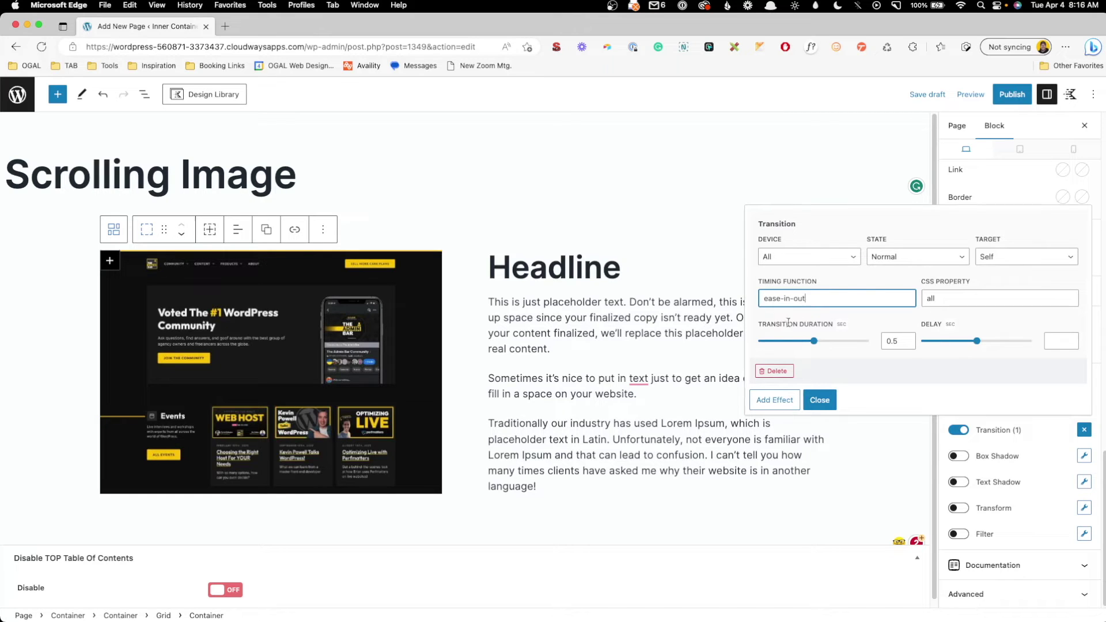
{"action": "left_click_drag", "start_coordinate": [901, 341], "coordinate": [868, 341]}
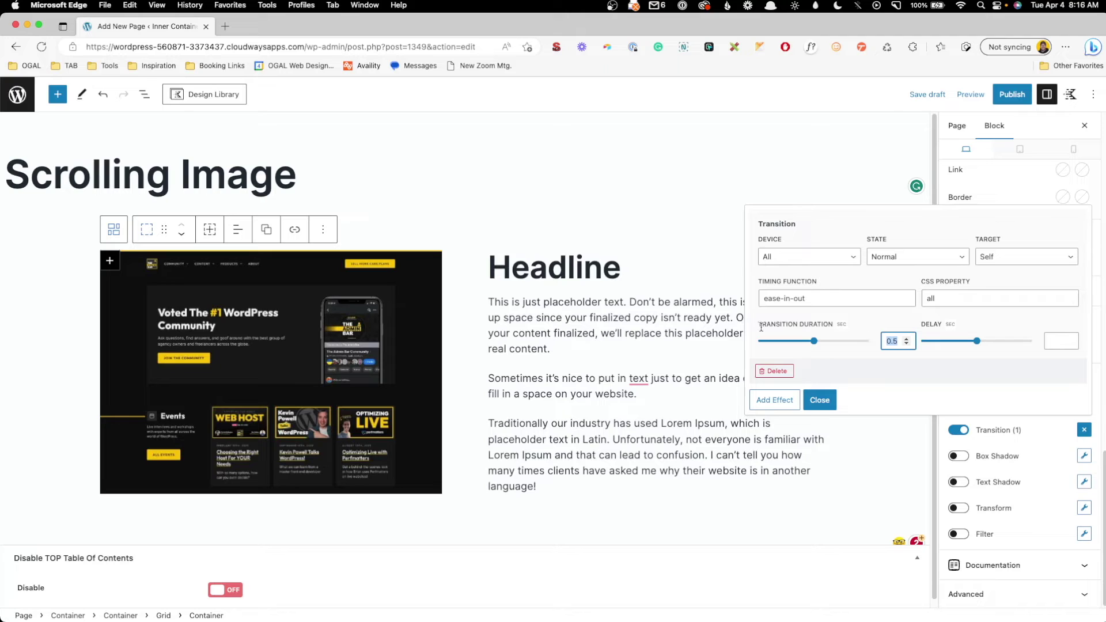
{"action": "type", "text": "4"}
{"action": "mouse_move", "coordinate": [347, 326]}
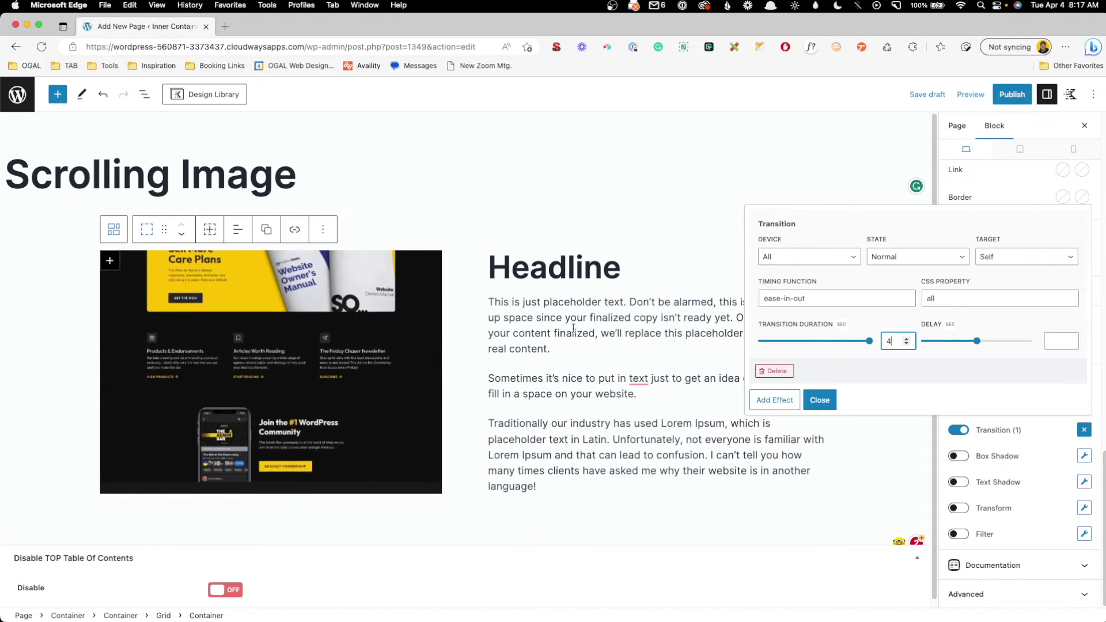
{"action": "left_click", "coordinate": [821, 400]}
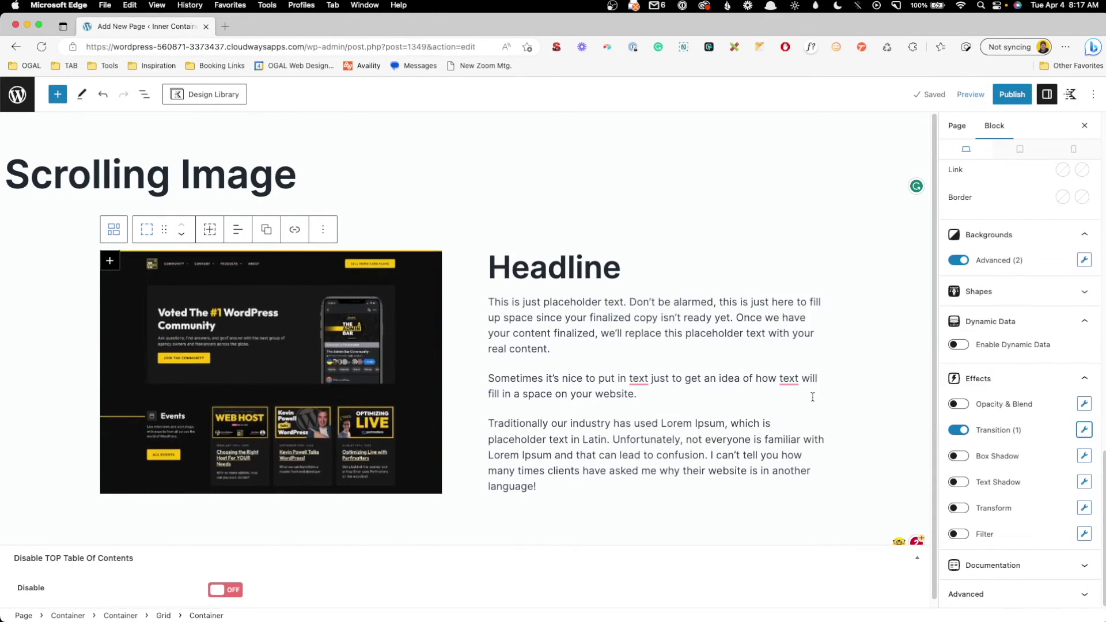
- Publish the Scrolling Image page and view it live
{"action": "left_click", "coordinate": [1011, 95]}
{"action": "left_click", "coordinate": [999, 93]}
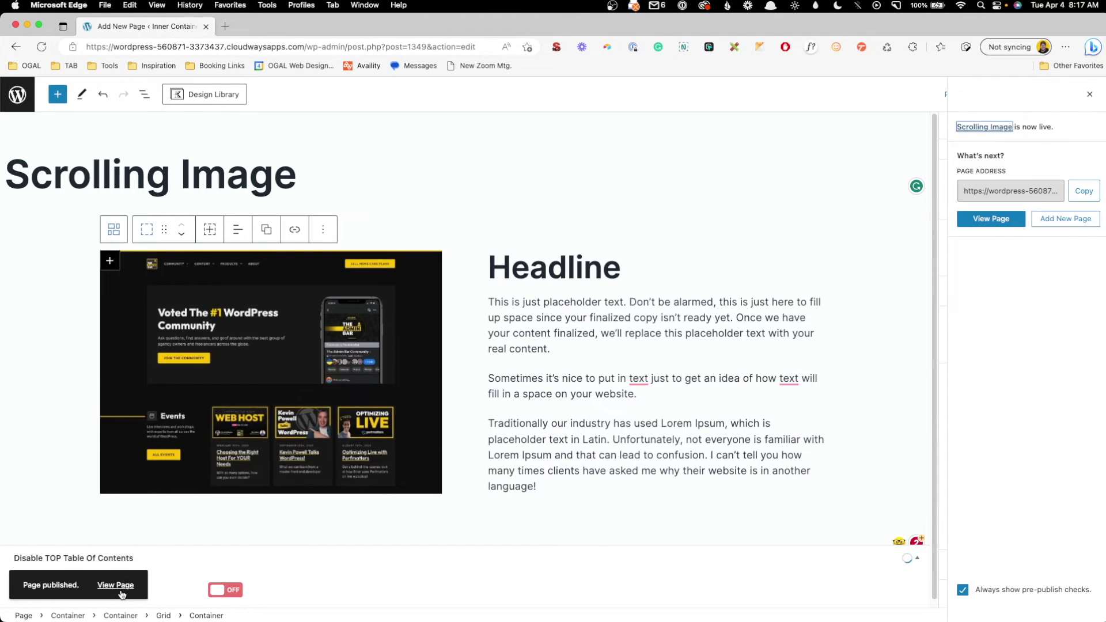
{"action": "left_click", "coordinate": [121, 592]}
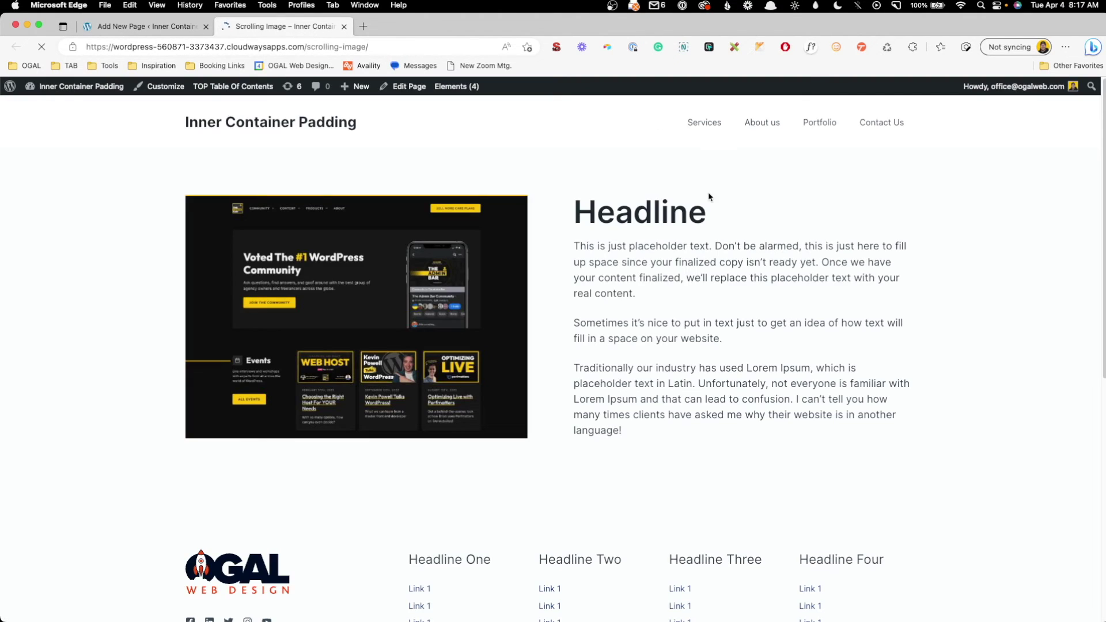
- Confirm the screenshot scrolls on hover on the live Scrolling Image page, then go back to the editor
{"action": "mouse_move", "coordinate": [380, 239]}
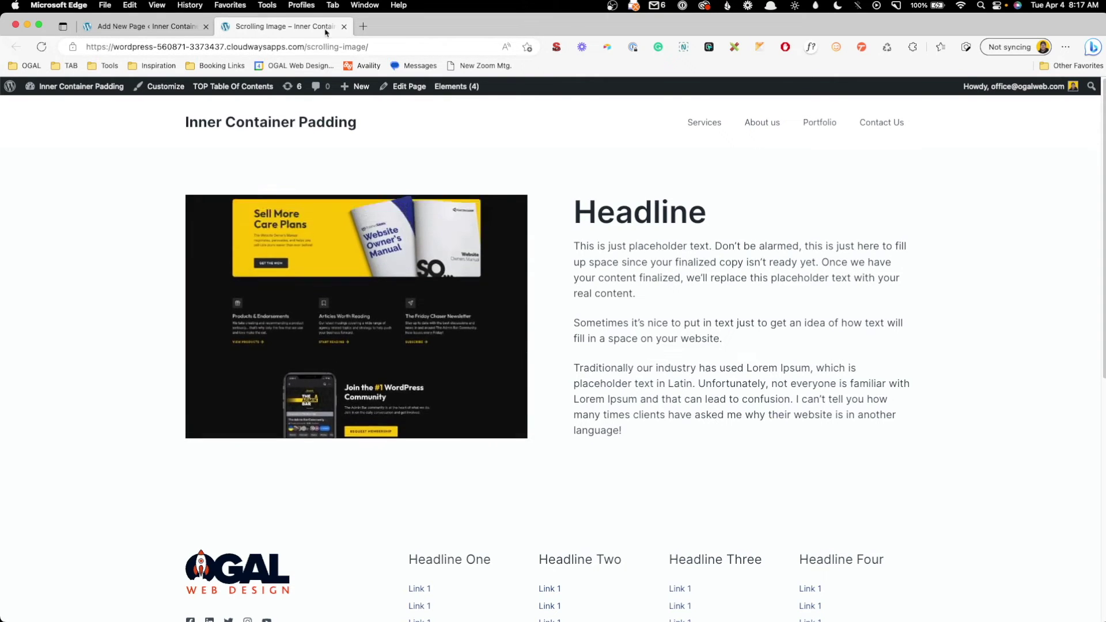
{"action": "left_click", "coordinate": [179, 27]}
{"action": "left_click", "coordinate": [302, 168]}
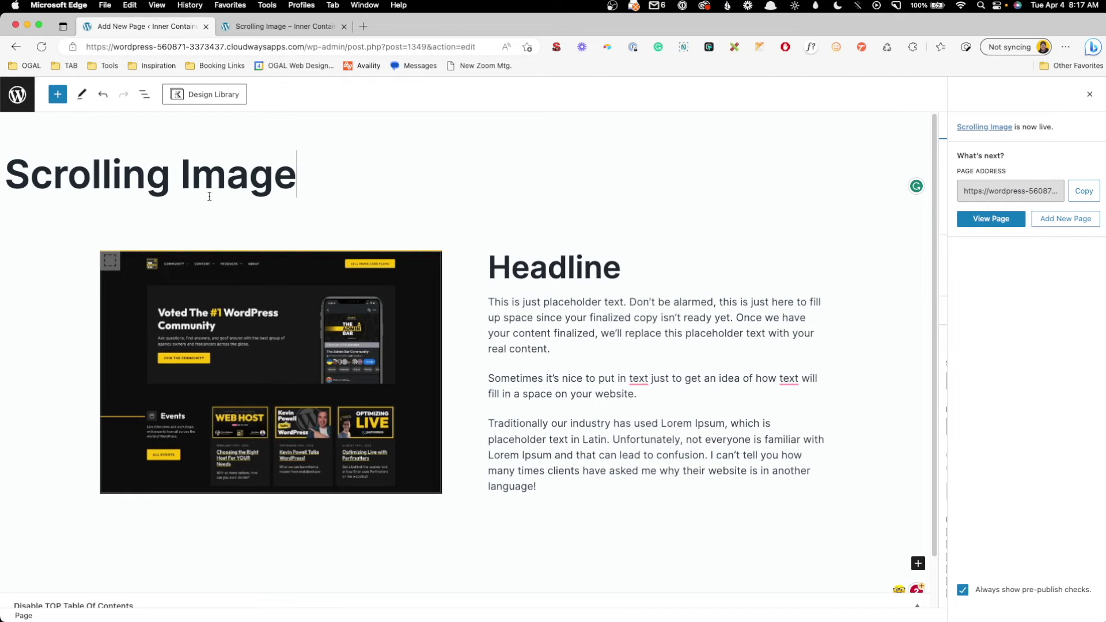
- Delete both background layers from the screenshot container and turn off its advanced backgrounds
{"action": "left_click", "coordinate": [48, 236]}
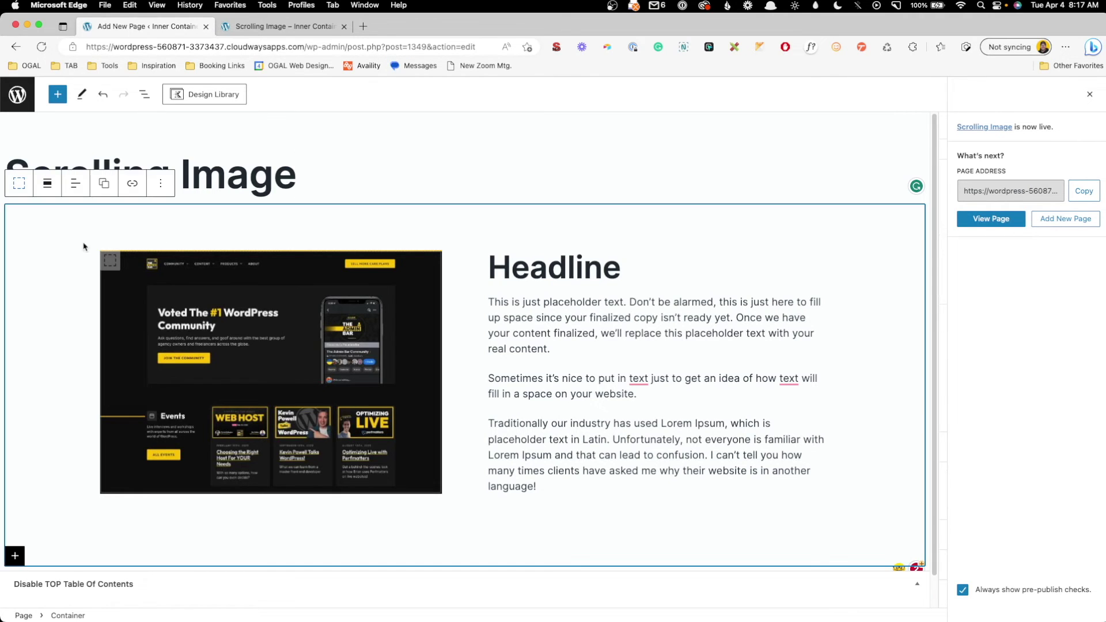
{"action": "left_click", "coordinate": [110, 260]}
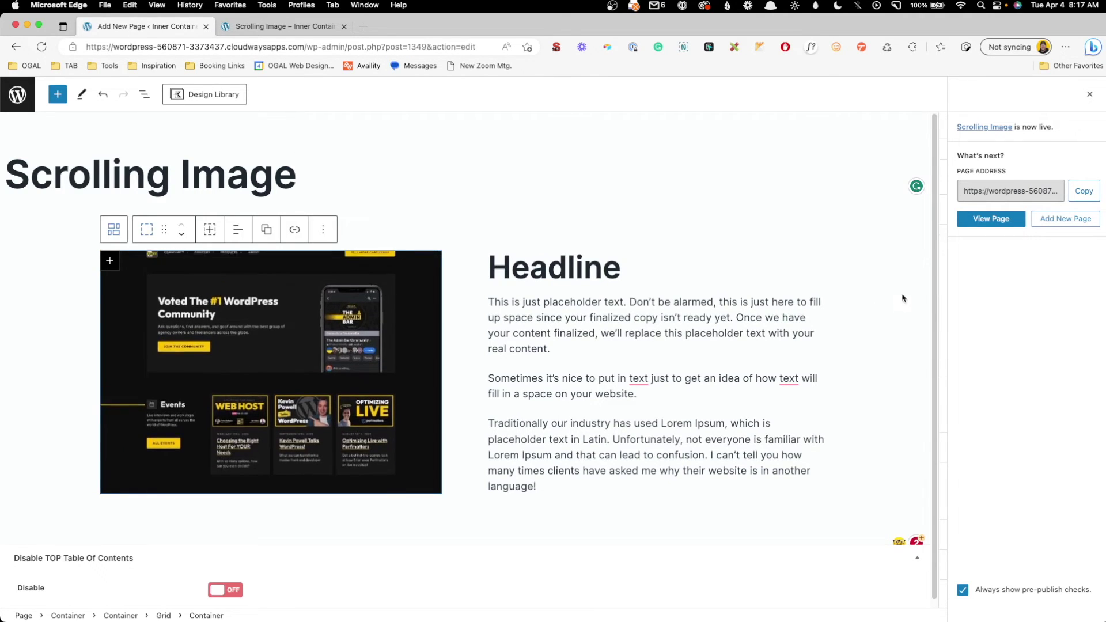
{"action": "left_click", "coordinate": [1086, 96]}
{"action": "left_click", "coordinate": [1076, 419]}
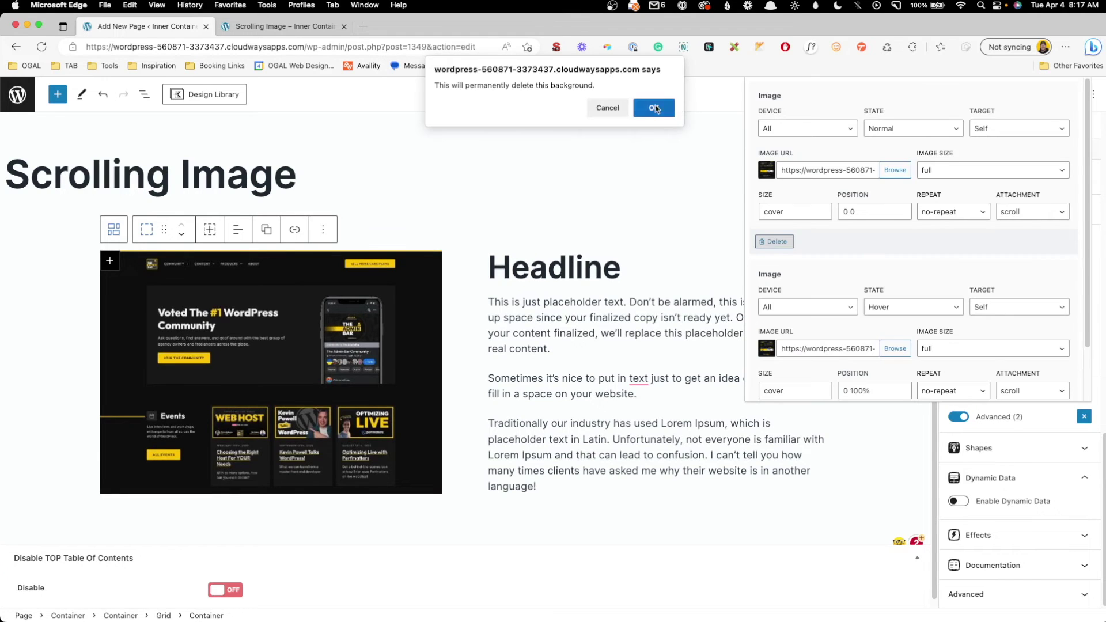
{"action": "left_click", "coordinate": [654, 108]}
{"action": "left_click", "coordinate": [774, 358]}
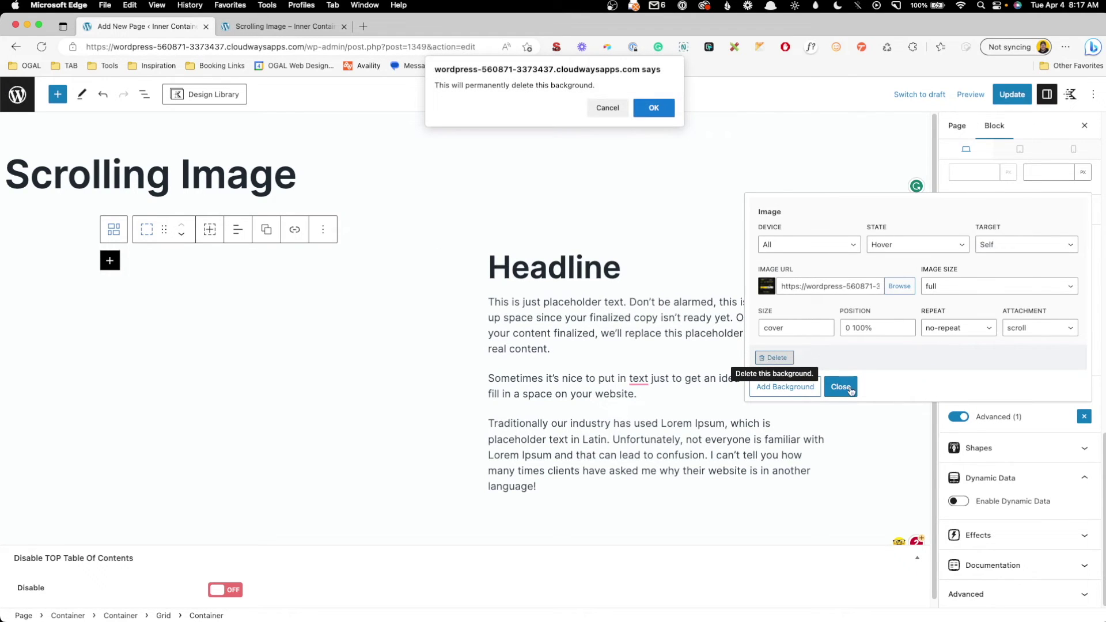
{"action": "key", "text": "Return"}
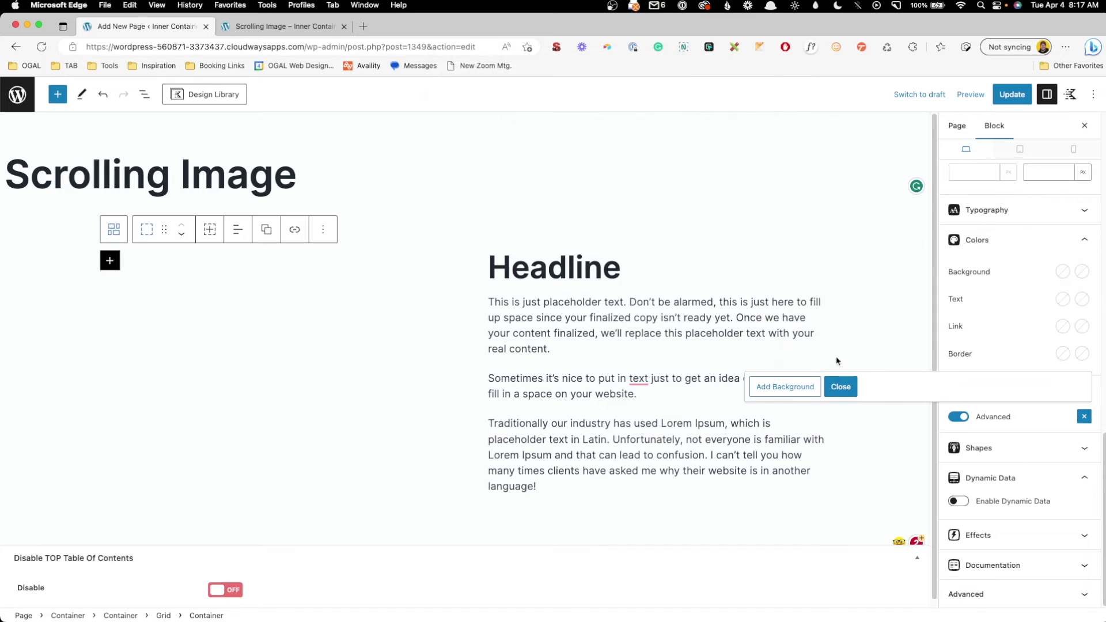
{"action": "left_click", "coordinate": [841, 386]}
{"action": "left_click", "coordinate": [957, 416]}
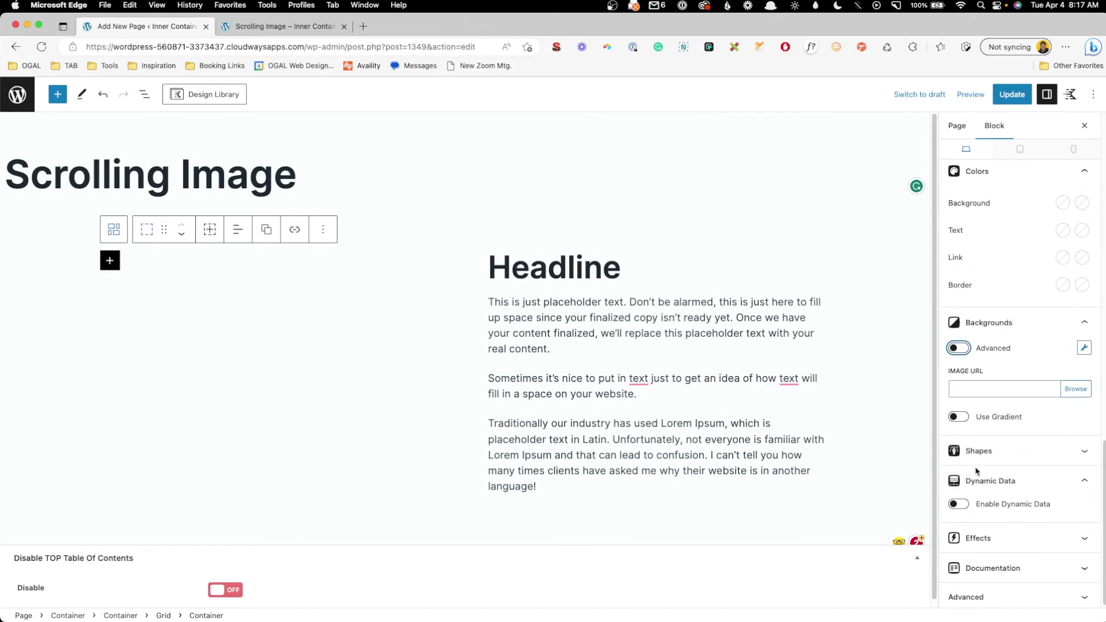
- In the container's Effects settings, toggle Transition on and back off, then select the left container
{"action": "left_click", "coordinate": [991, 538]}
{"action": "scroll", "coordinate": [991, 507], "scroll_direction": "down", "scroll_amount": 2}
{"action": "left_click", "coordinate": [958, 430]}
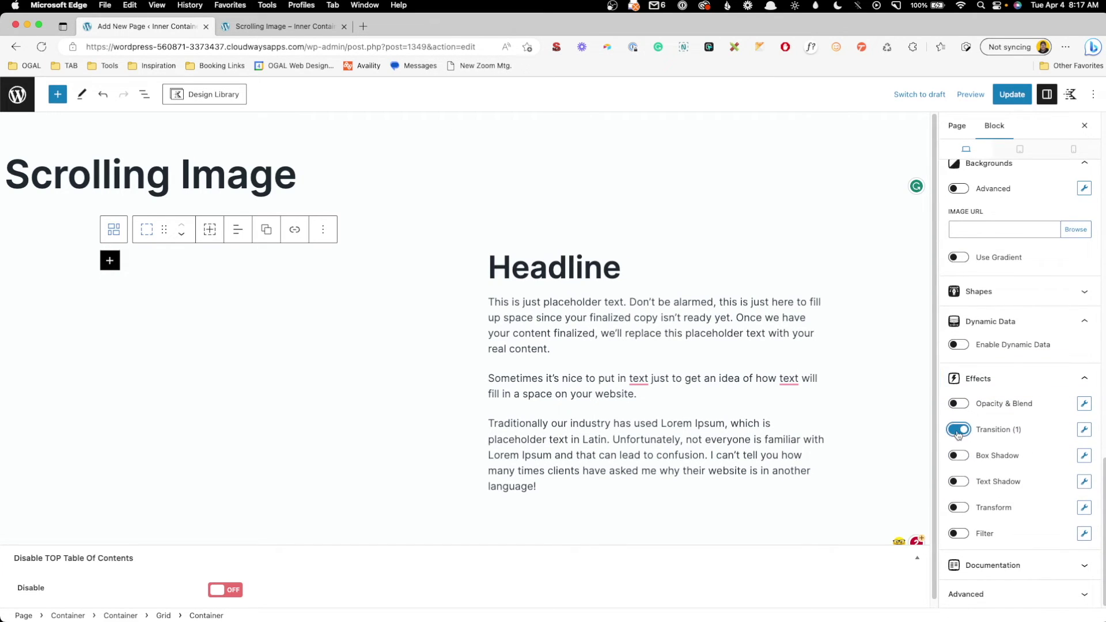
{"action": "left_click", "coordinate": [958, 431]}
{"action": "left_click", "coordinate": [326, 352]}
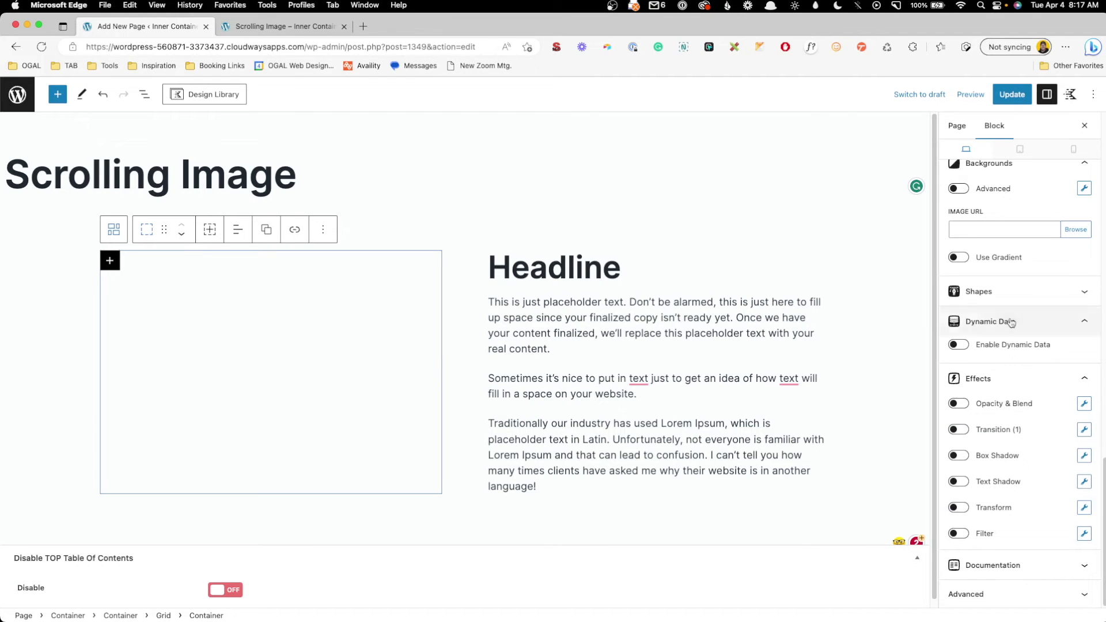
{"action": "scroll", "coordinate": [1011, 318], "scroll_direction": "up", "scroll_amount": 3}
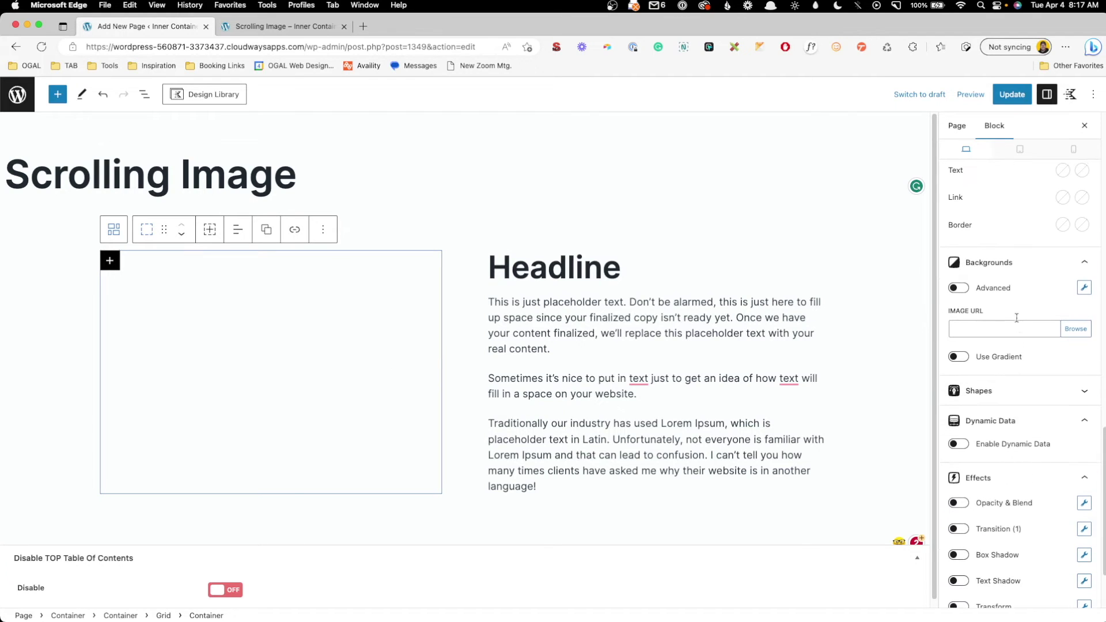
- Set the full-page website screenshot from the Media Library as the left container's background
{"action": "left_click", "coordinate": [1075, 329]}
{"action": "left_click", "coordinate": [69, 229]}
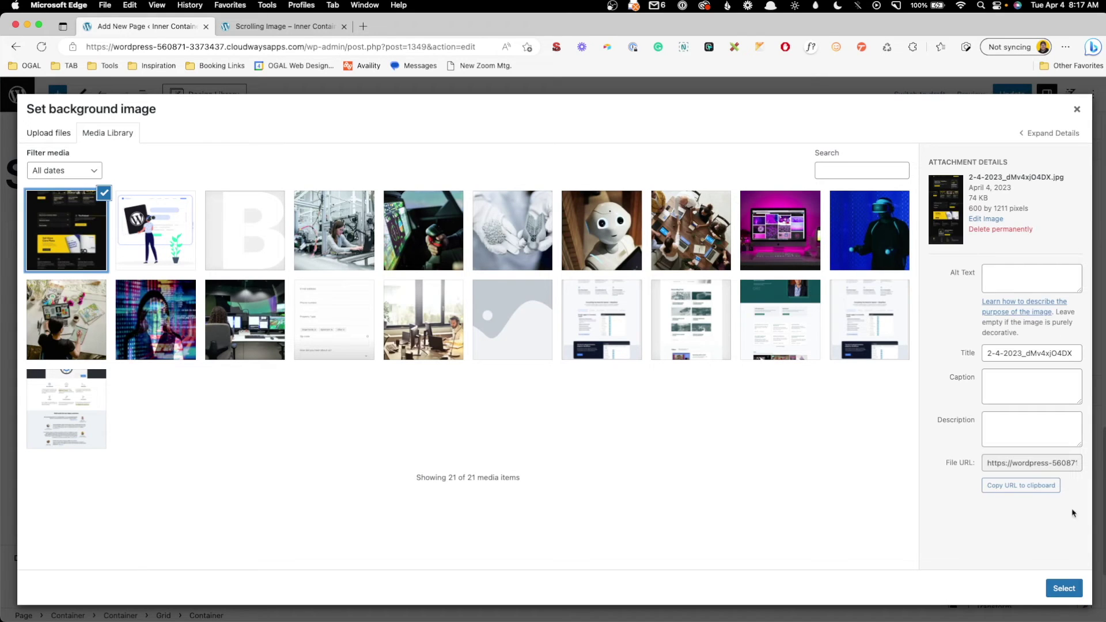
{"action": "left_click", "coordinate": [1064, 588]}
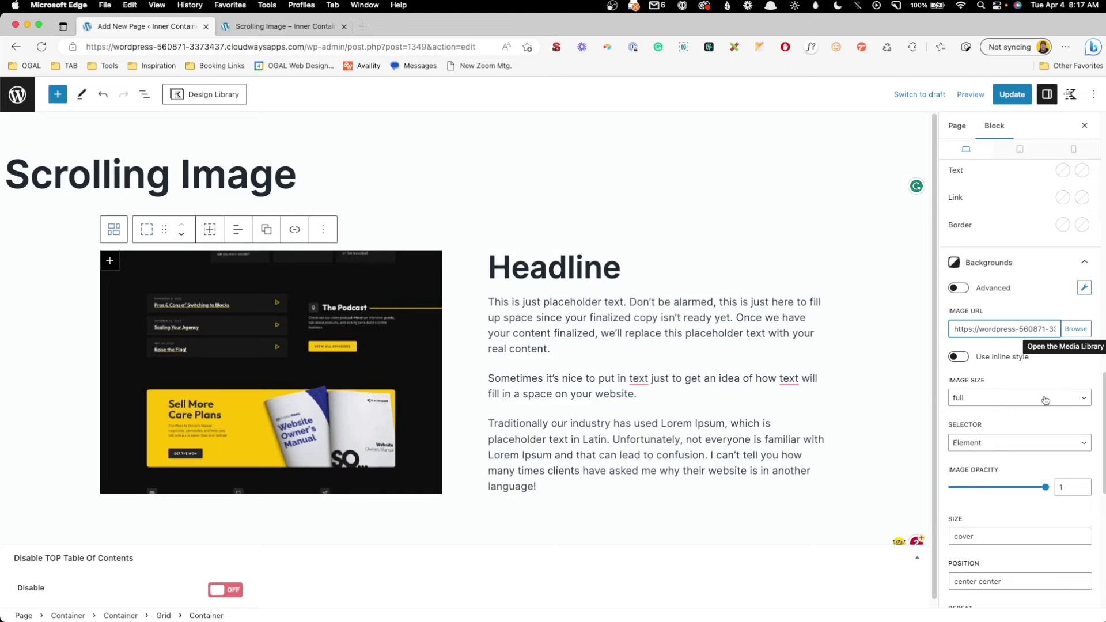
- Add the extra CSS class image-scroll to the left container in Advanced settings
{"action": "scroll", "coordinate": [1024, 417], "scroll_direction": "down", "scroll_amount": 6}
{"action": "left_click", "coordinate": [966, 593]}
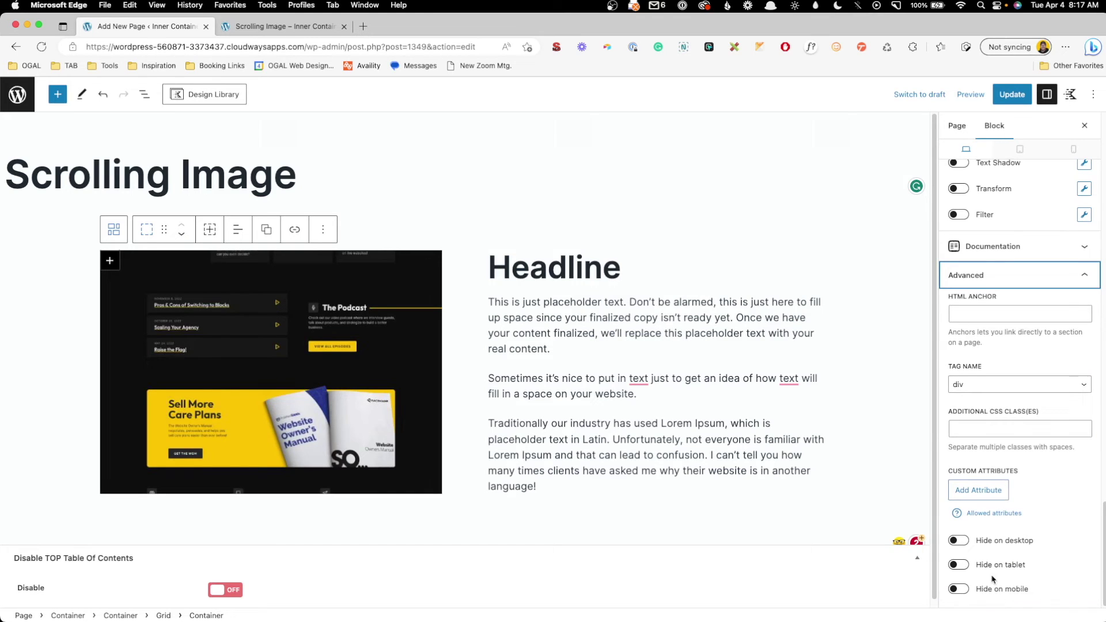
{"action": "left_click", "coordinate": [1040, 425]}
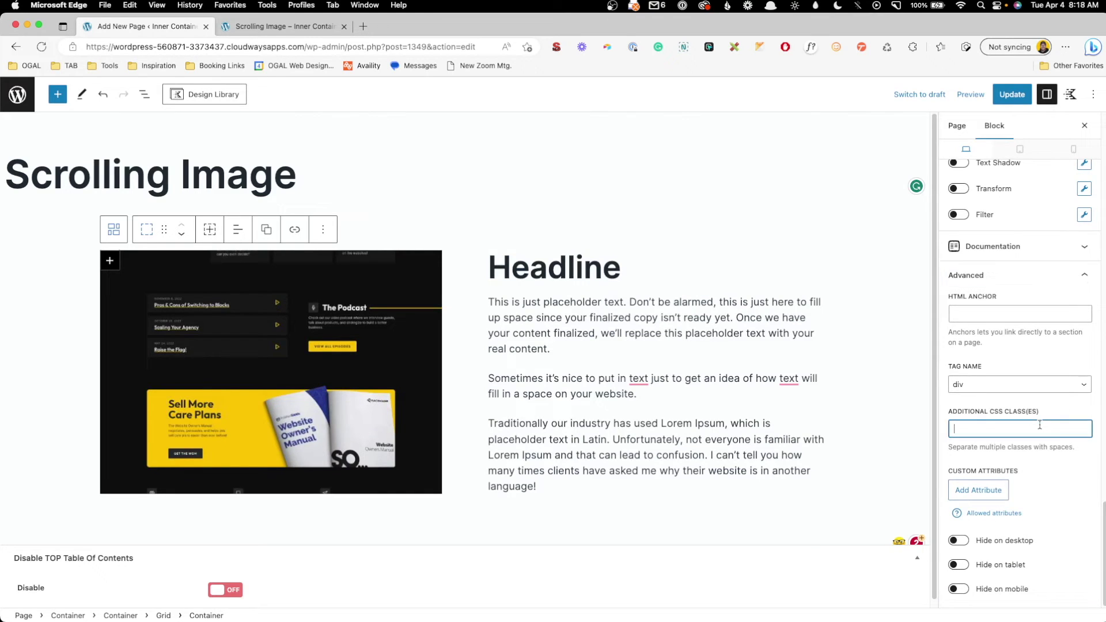
{"action": "type", "text": "image-scroll"}
- Update the page and reload the live Scrolling Image tab to see the screenshot background
{"action": "left_click", "coordinate": [1012, 95]}
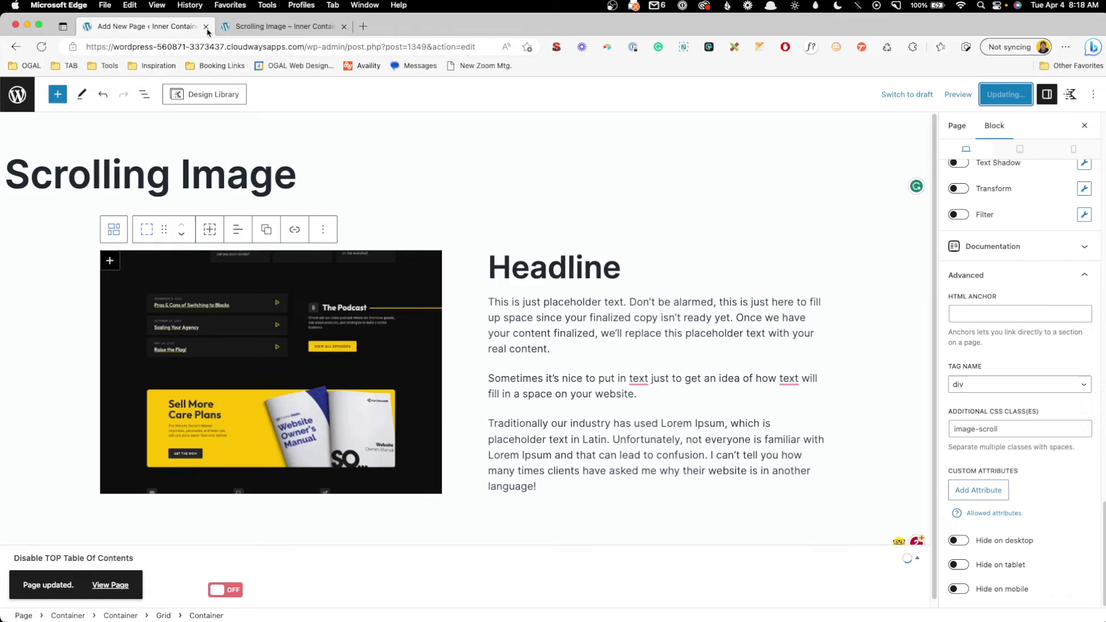
{"action": "left_click", "coordinate": [236, 26]}
{"action": "left_click", "coordinate": [233, 43]}
{"action": "key", "text": "Return"}
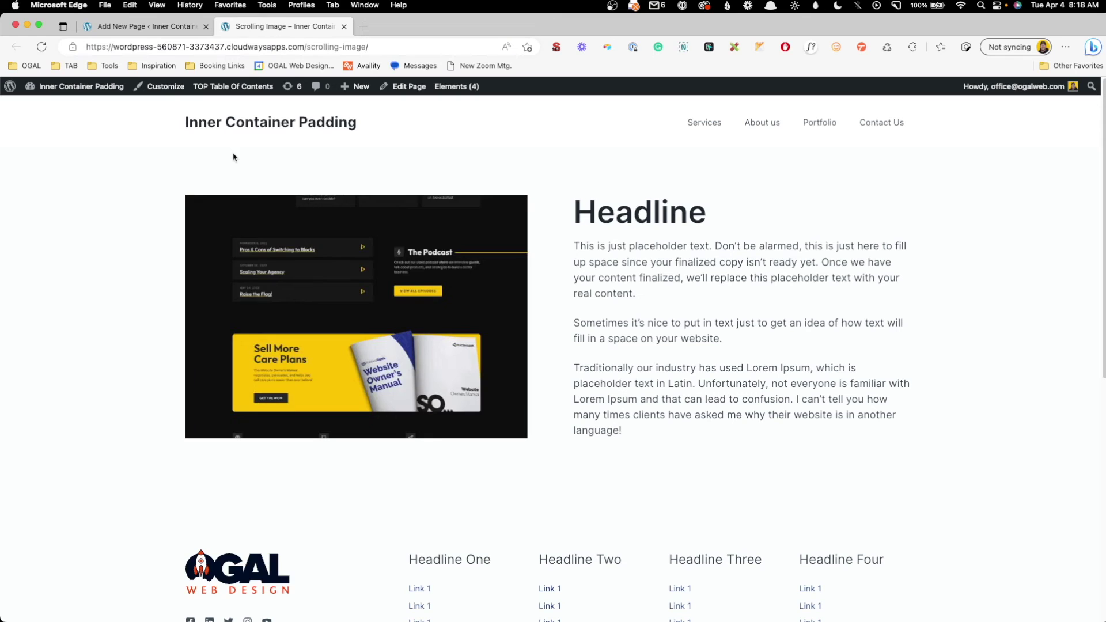
- In the Customizer's Additional CSS, give .image-scroll a background-position of 0 0
{"action": "left_click", "coordinate": [164, 88]}
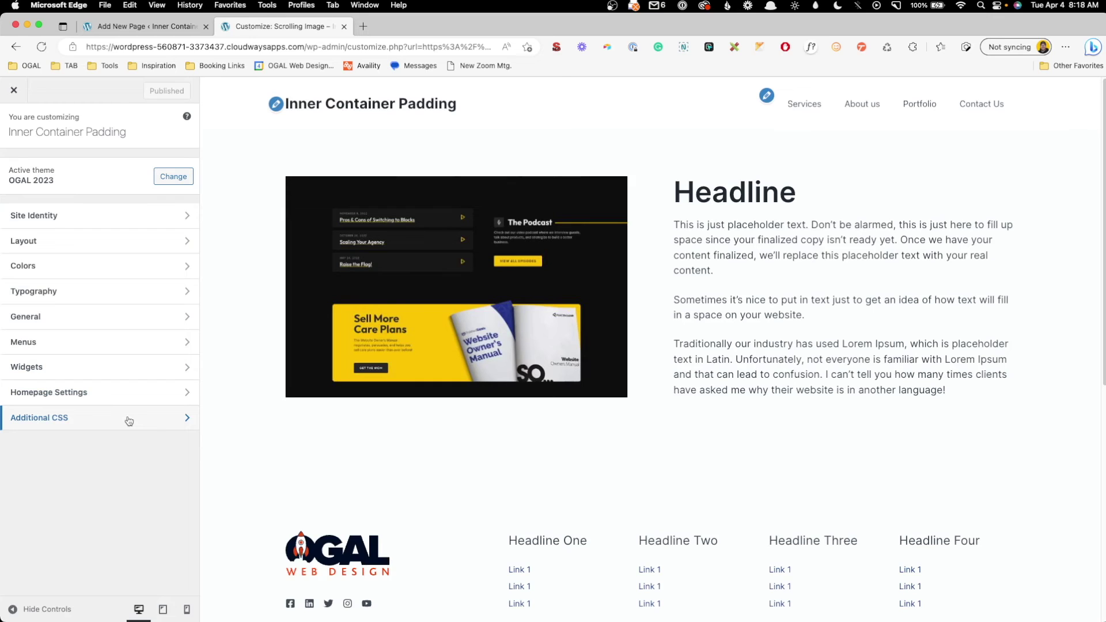
{"action": "left_click", "coordinate": [129, 420]}
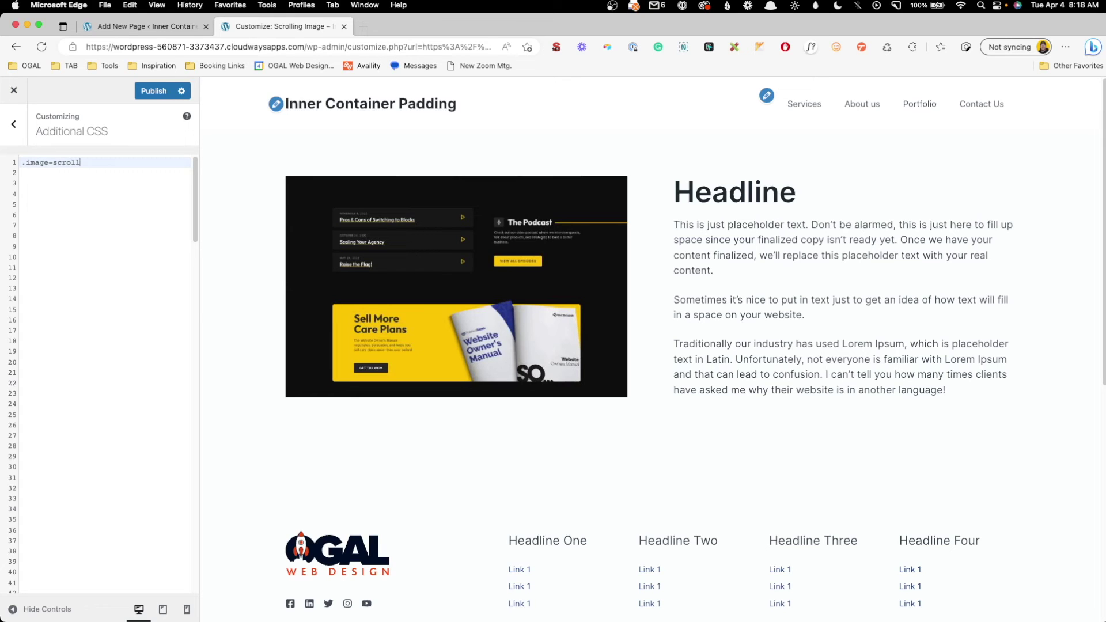
{"action": "key", "text": "Return"}
{"action": "type", "text": "backgro"}
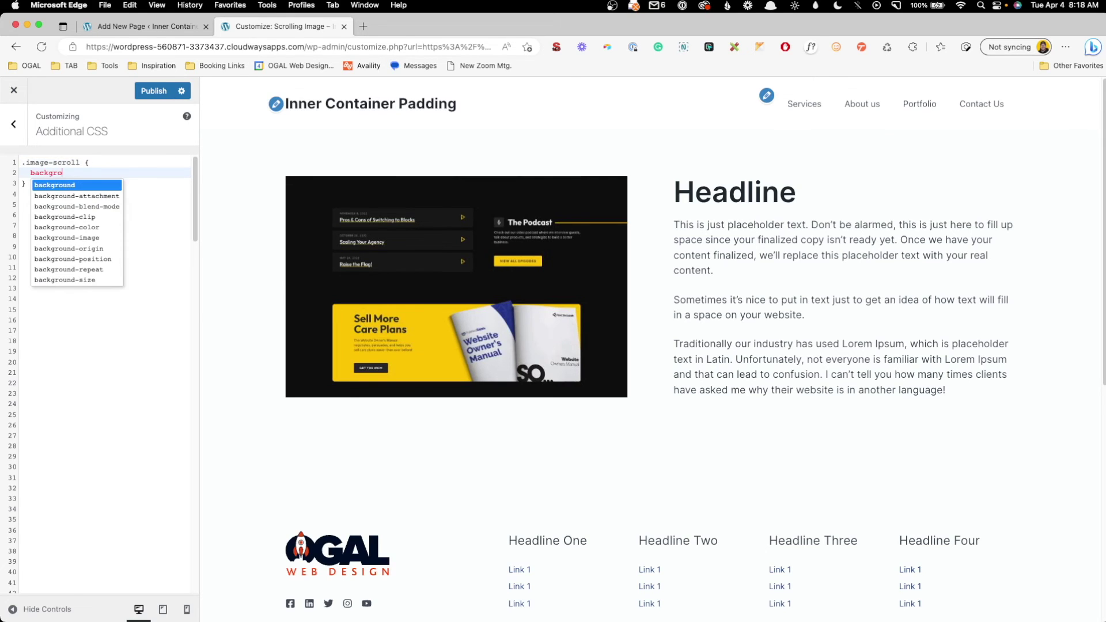
{"action": "type", "text": "und-posi"}
{"action": "key", "text": "Return"}
{"action": "type", "text": ": "}
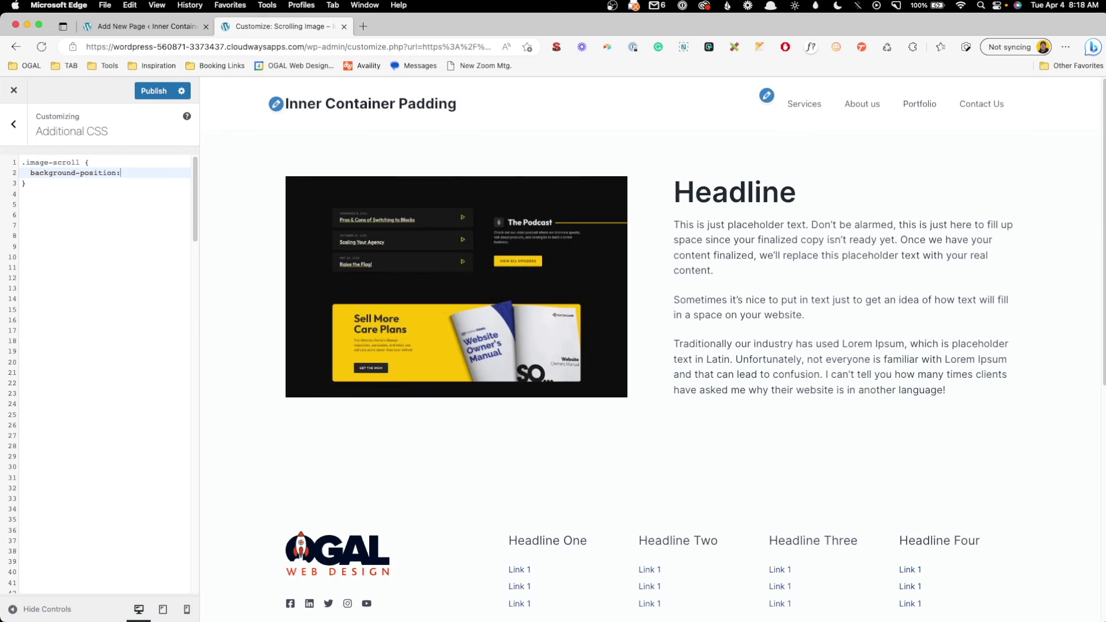
{"action": "type", "text": "0 0;"}
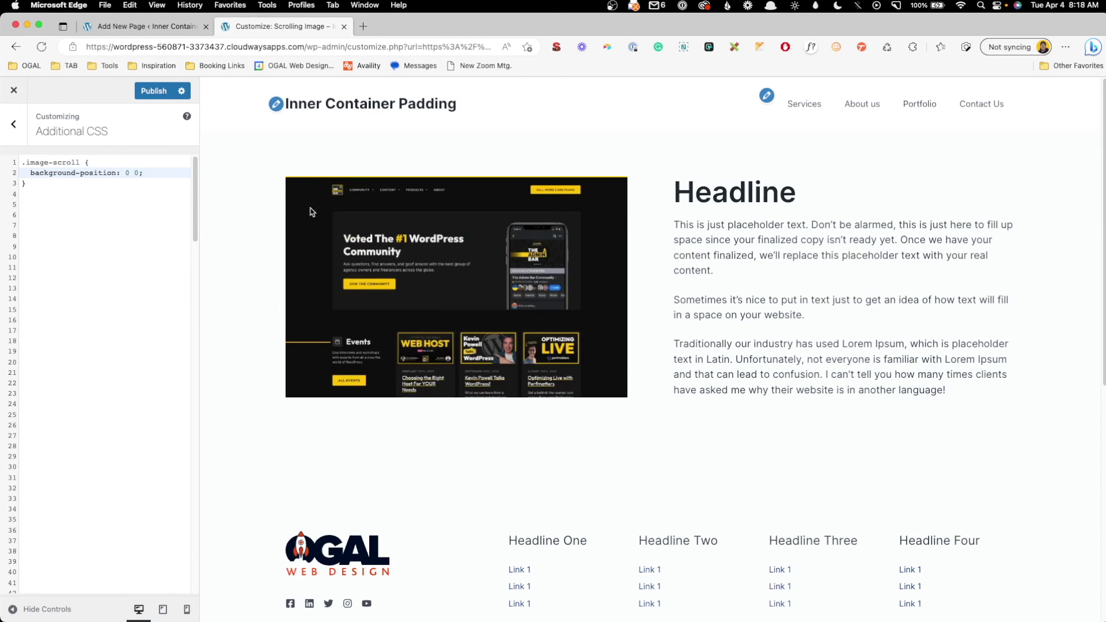
- Add a .image-scroll:hover rule moving background-position to 0 100%
{"action": "left_click", "coordinate": [66, 185]}
{"action": "key", "text": "Down"}
{"action": "key", "text": "Down"}
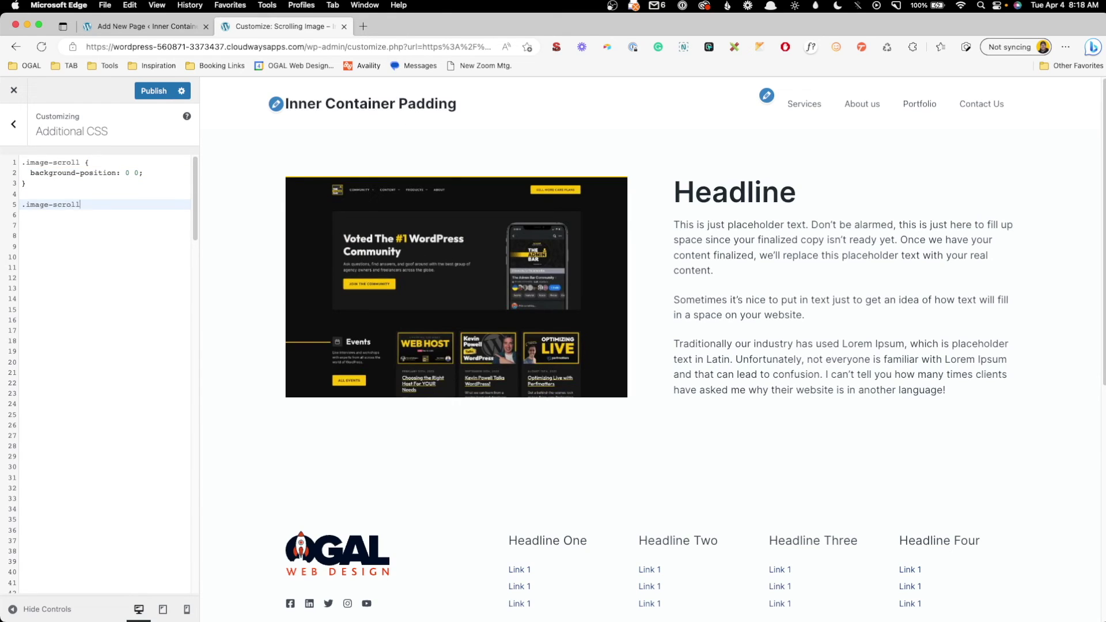
{"action": "type", "text": "hover"}
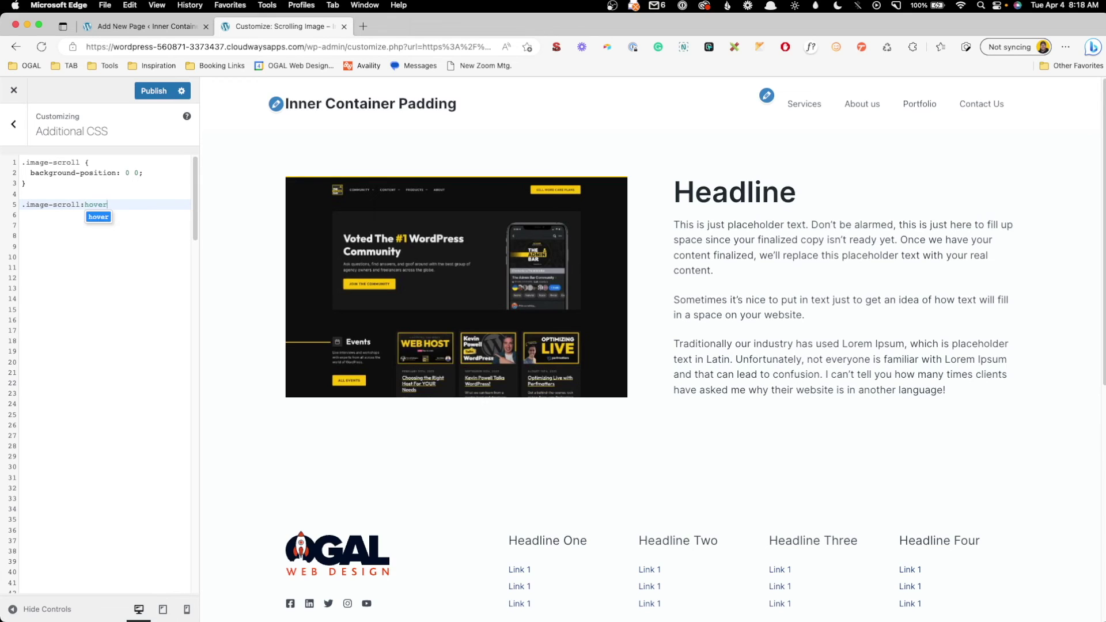
{"action": "type", "text": "{"}
{"action": "key", "text": "Return"}
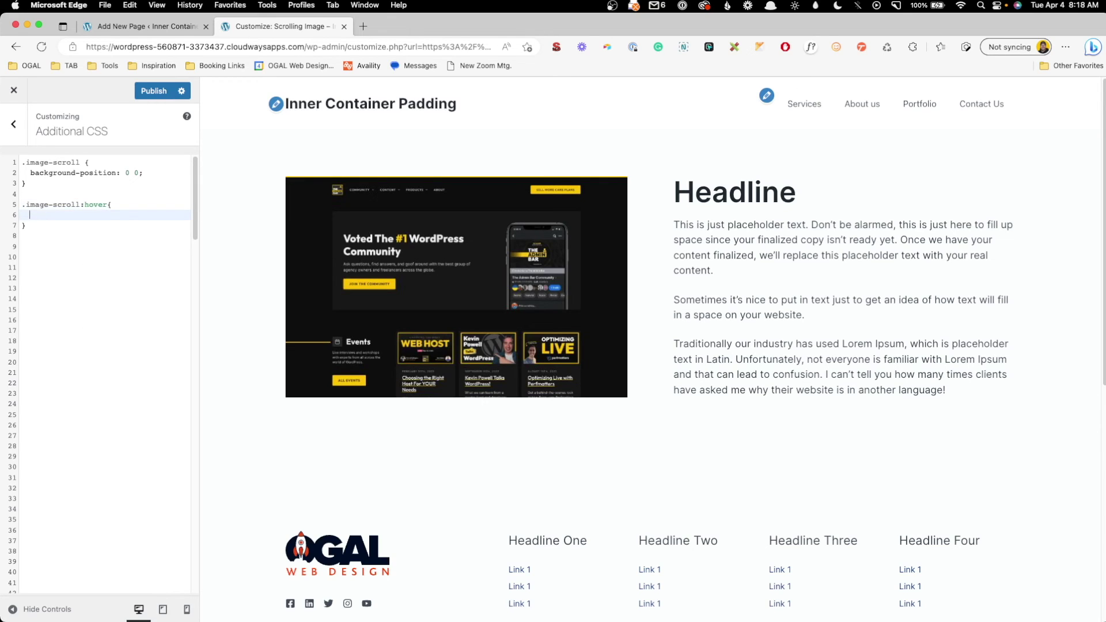
{"action": "type", "text": "background-posit"}
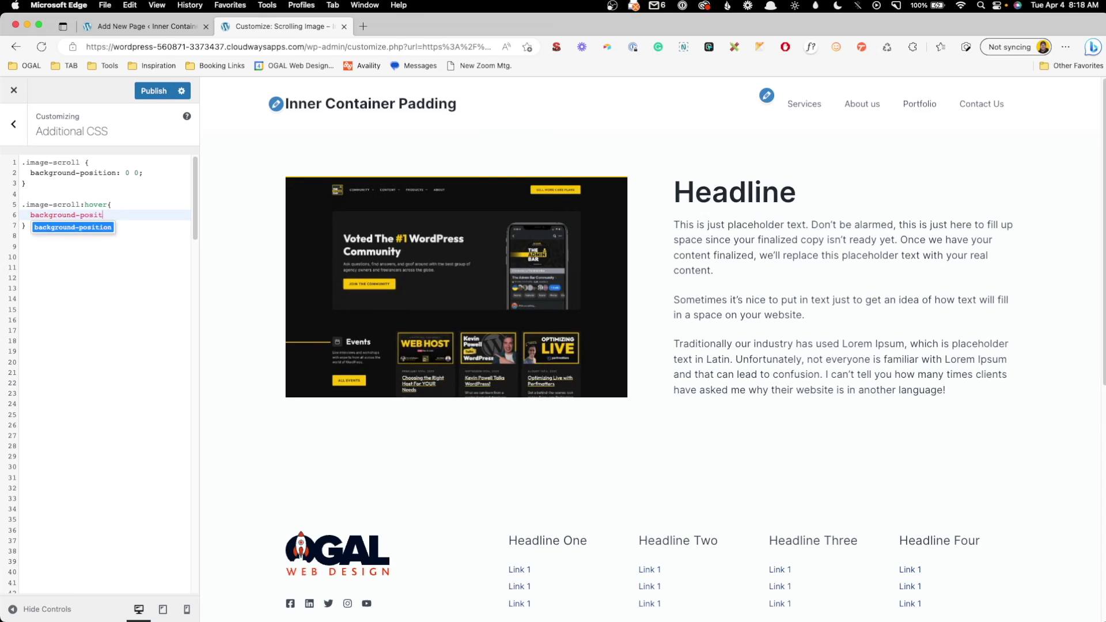
{"action": "key", "text": "Return"}
{"action": "type", "text": ": 1"}
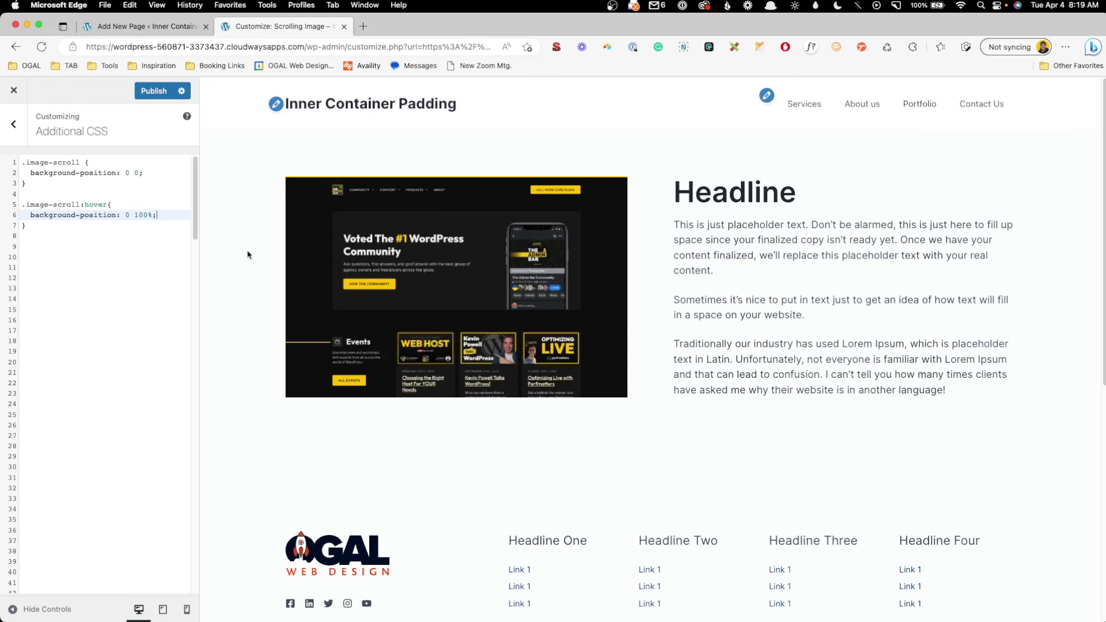
{"action": "mouse_move", "coordinate": [391, 262]}
- Add transition: 4s ease-in-out; to the .image-scroll rule and publish the CSS
{"action": "left_click", "coordinate": [155, 175]}
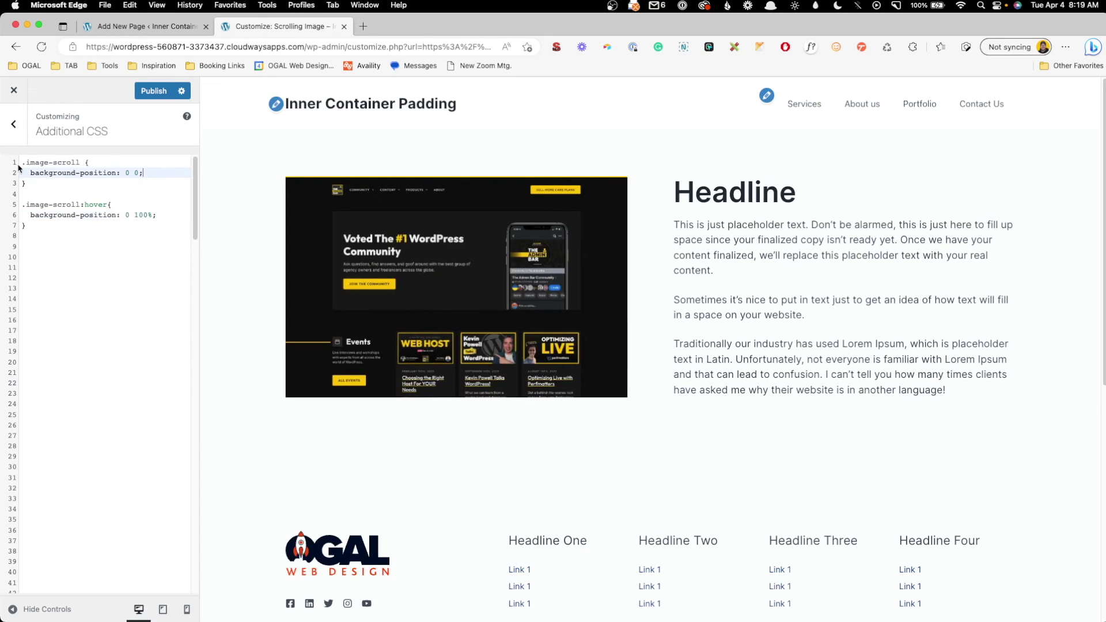
{"action": "key", "text": "Return"}
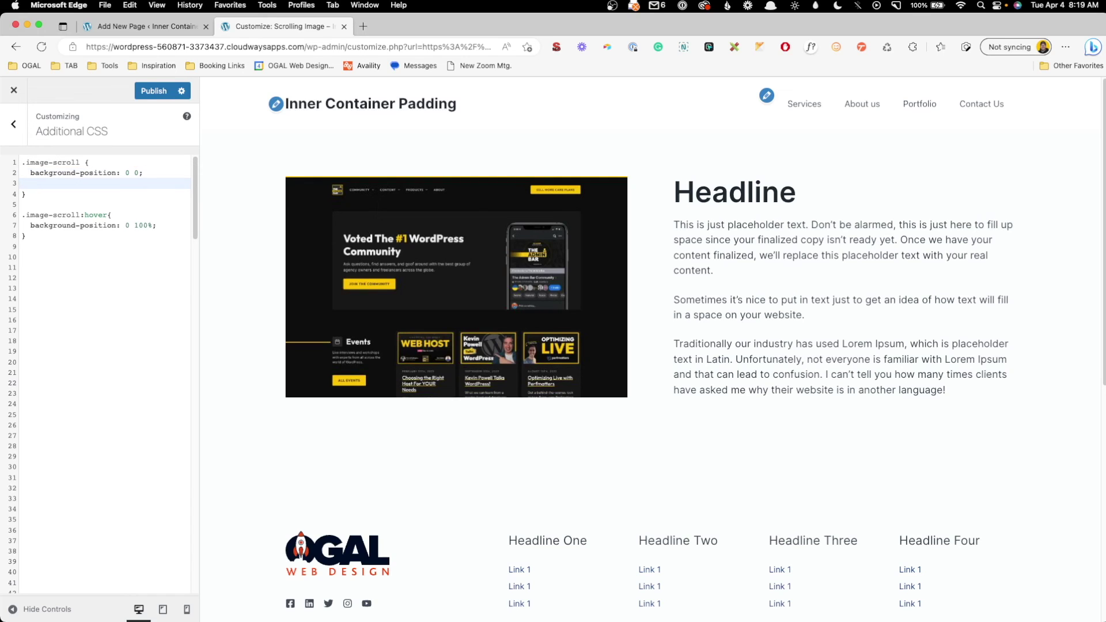
{"action": "type", "text": "transition: 4s ease-"}
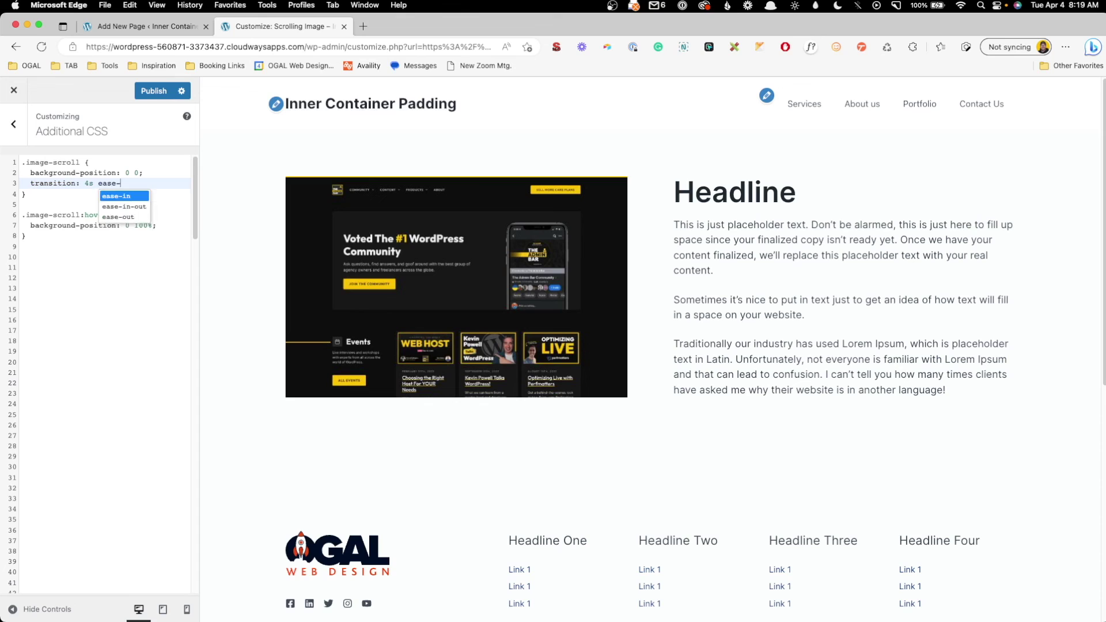
{"action": "type", "text": "in-out;"}
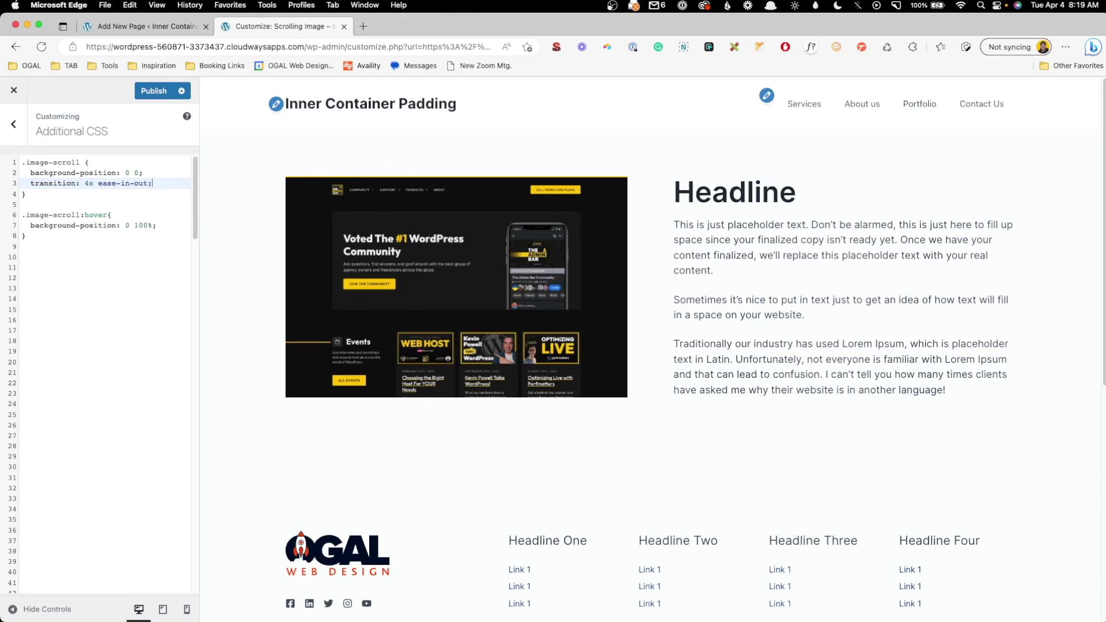
{"action": "mouse_move", "coordinate": [402, 239]}
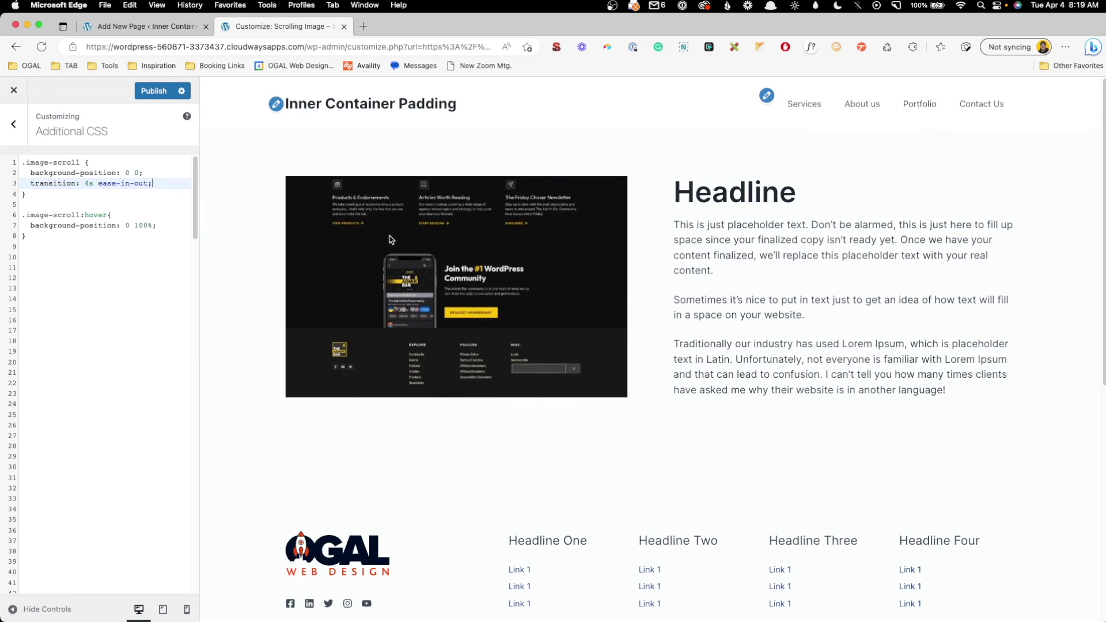
{"action": "left_click", "coordinate": [154, 90]}
- Close the Customizer to return to the live Scrolling Image page
{"action": "left_click", "coordinate": [12, 92]}
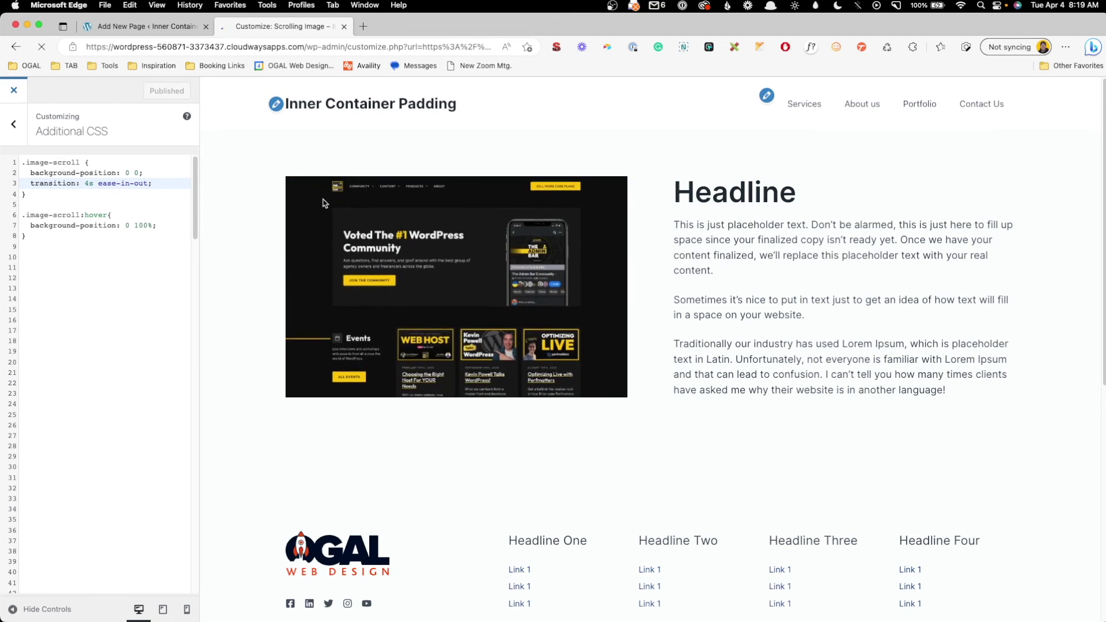